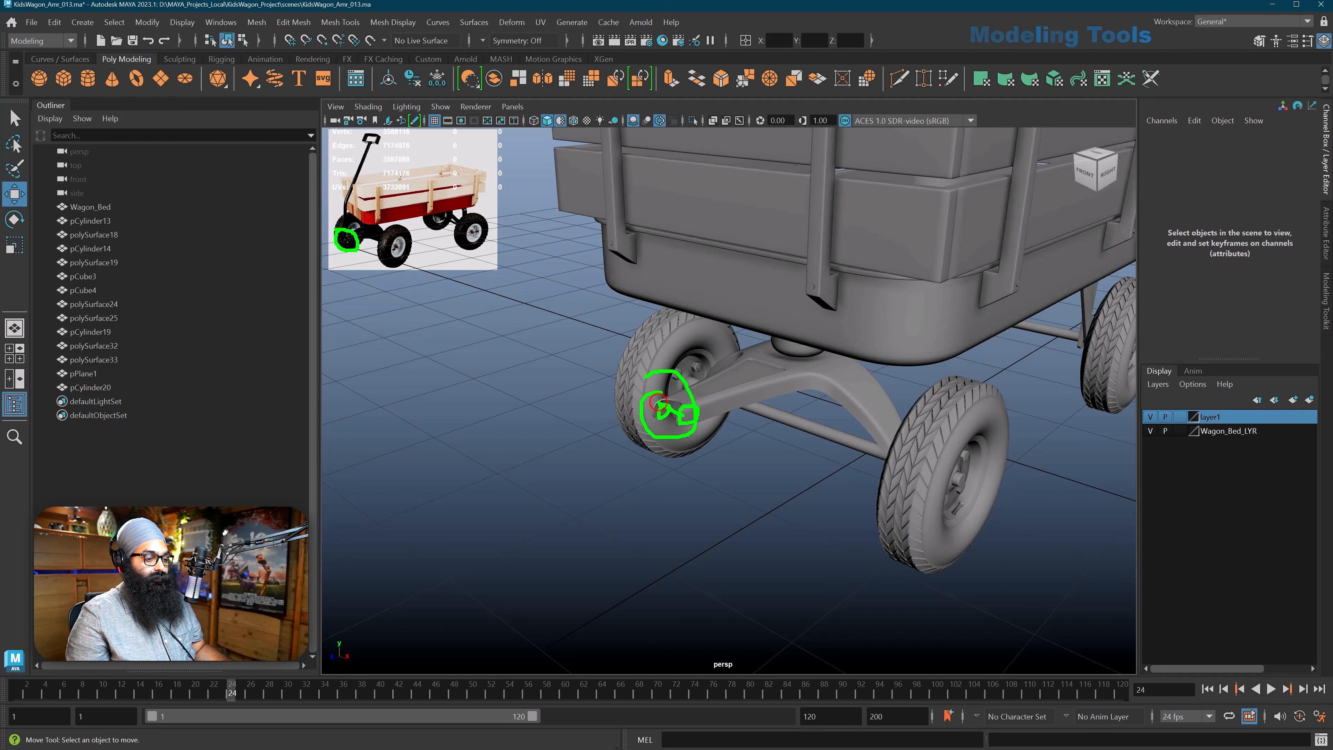
Examine the open end of the front steering arm and how it sits below the wagon bed
key(Escape)
mouse_move(684, 423)
alt+mouse_down()
mouse_move(685, 446)
mouse_move(665, 442)
alt+mouse_up()
scroll(687, 445, up, 3)
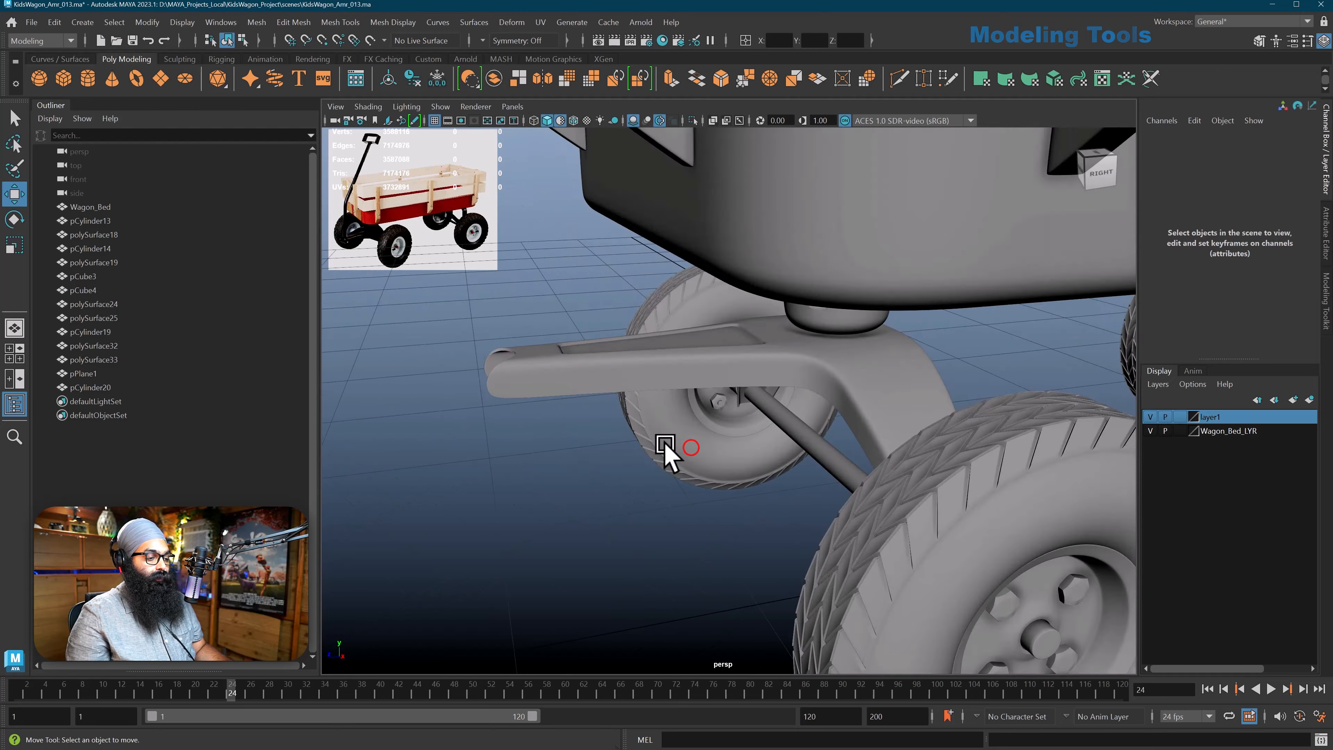
alt+middle_drag(665, 443, 684, 424)
alt+drag(683, 424, 681, 412)
alt+middle_drag(680, 411, 682, 449)
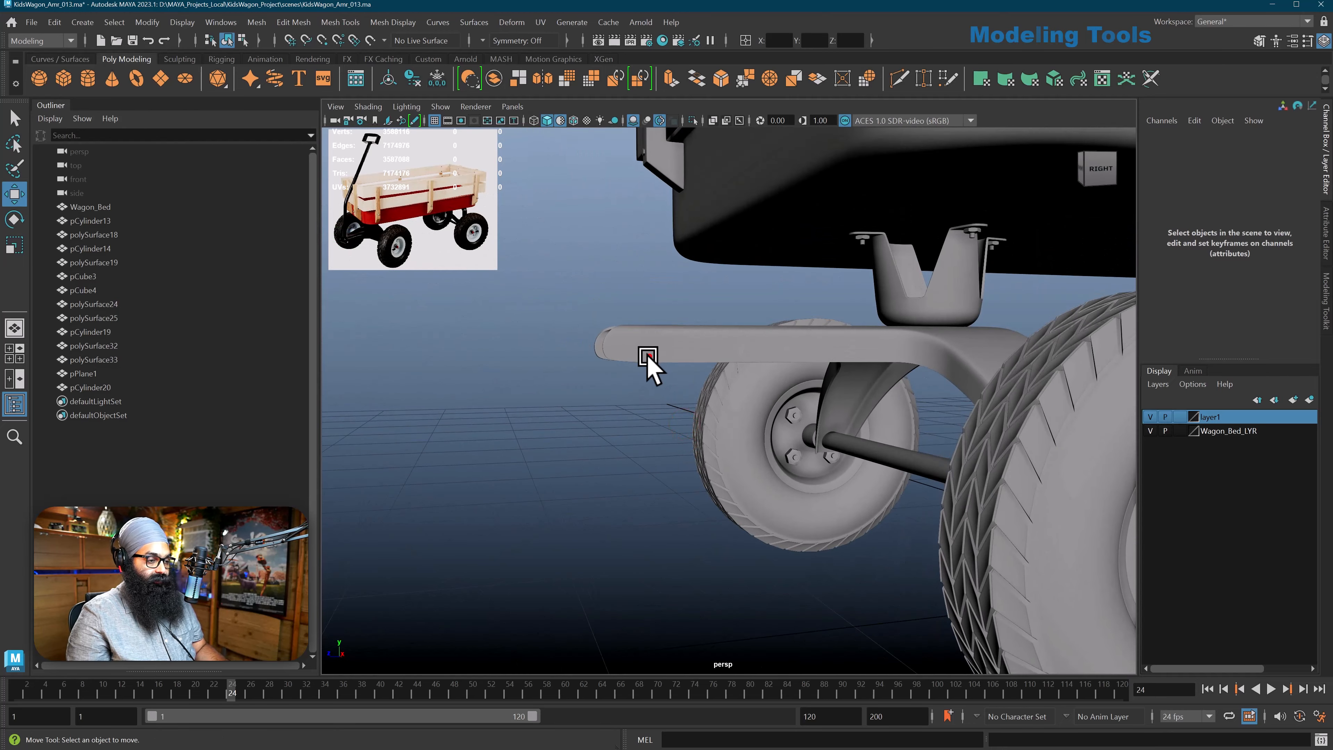
click(649, 357)
click(587, 445)
In the side view, create a polygon cylinder and move it about 3.56 units along Z, in front of the wagon
key(space)
drag(598, 432, 654, 426)
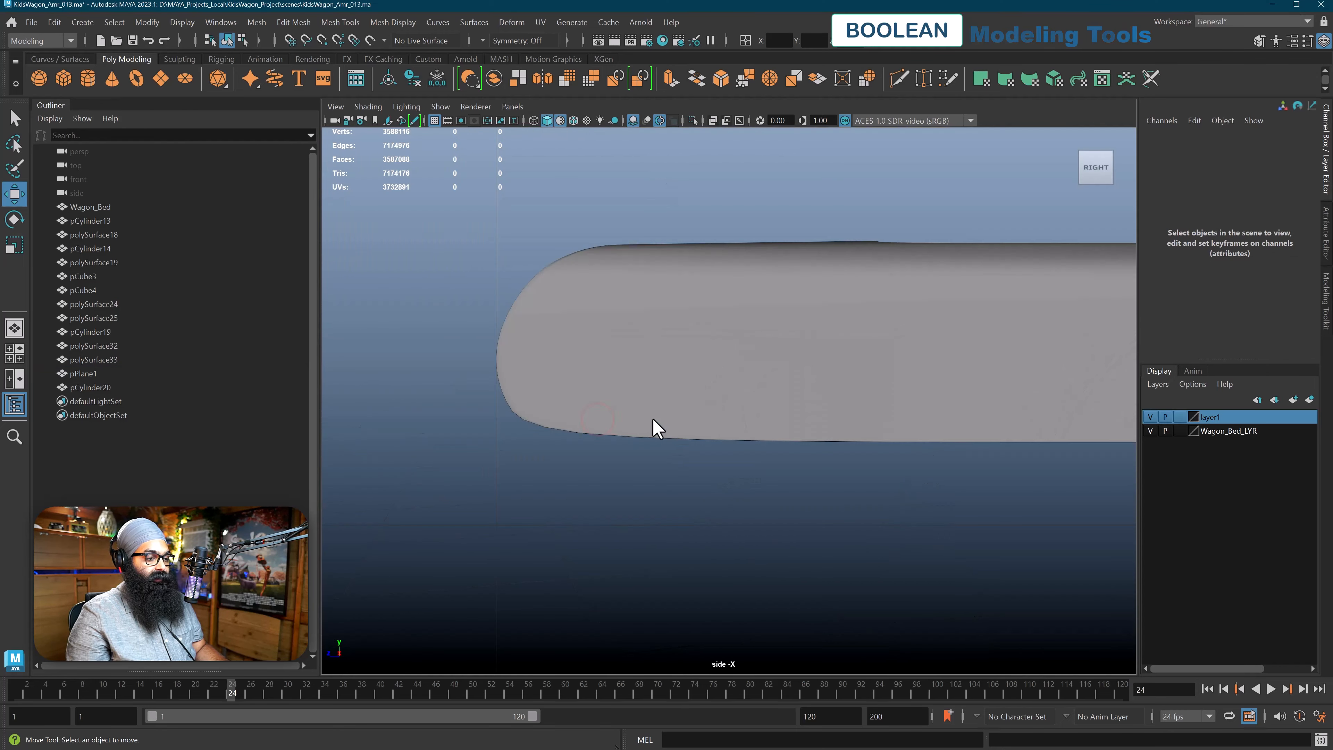
scroll(655, 425, down, 10)
scroll(654, 426, up, 5)
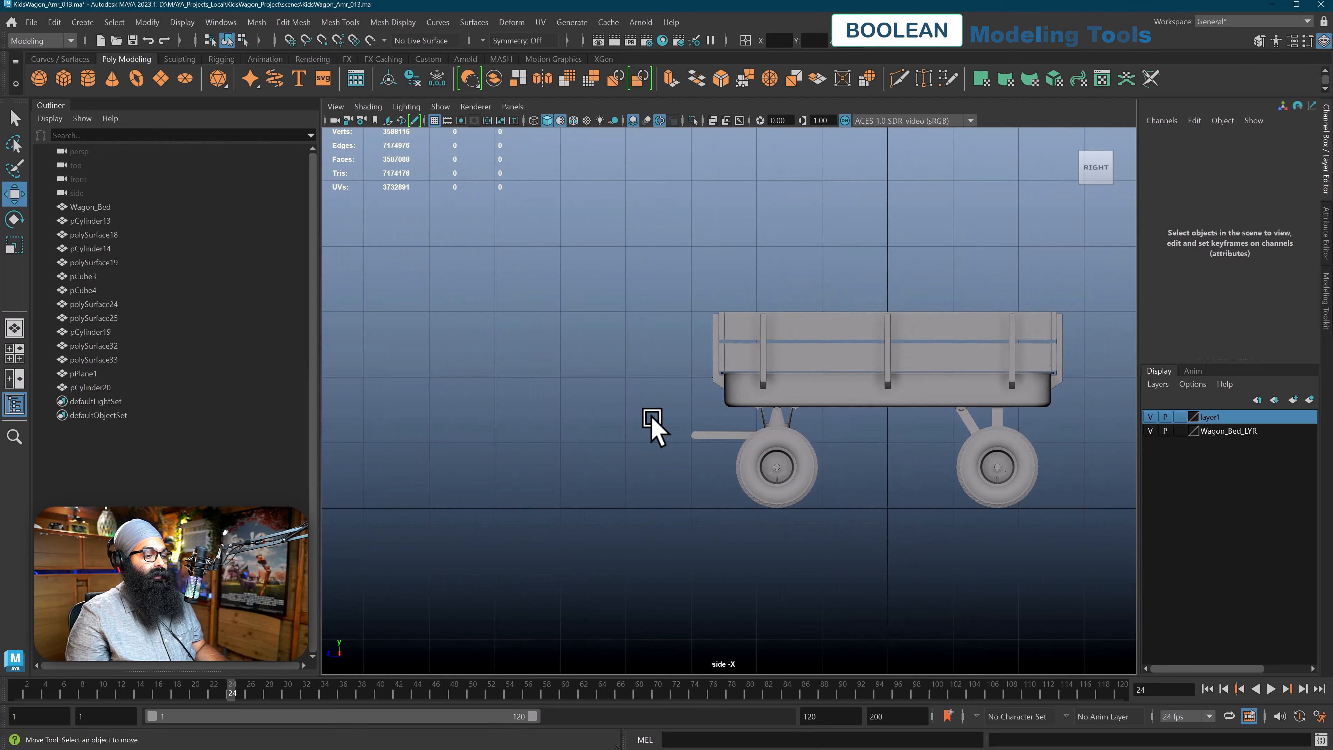
scroll(654, 425, up, 3)
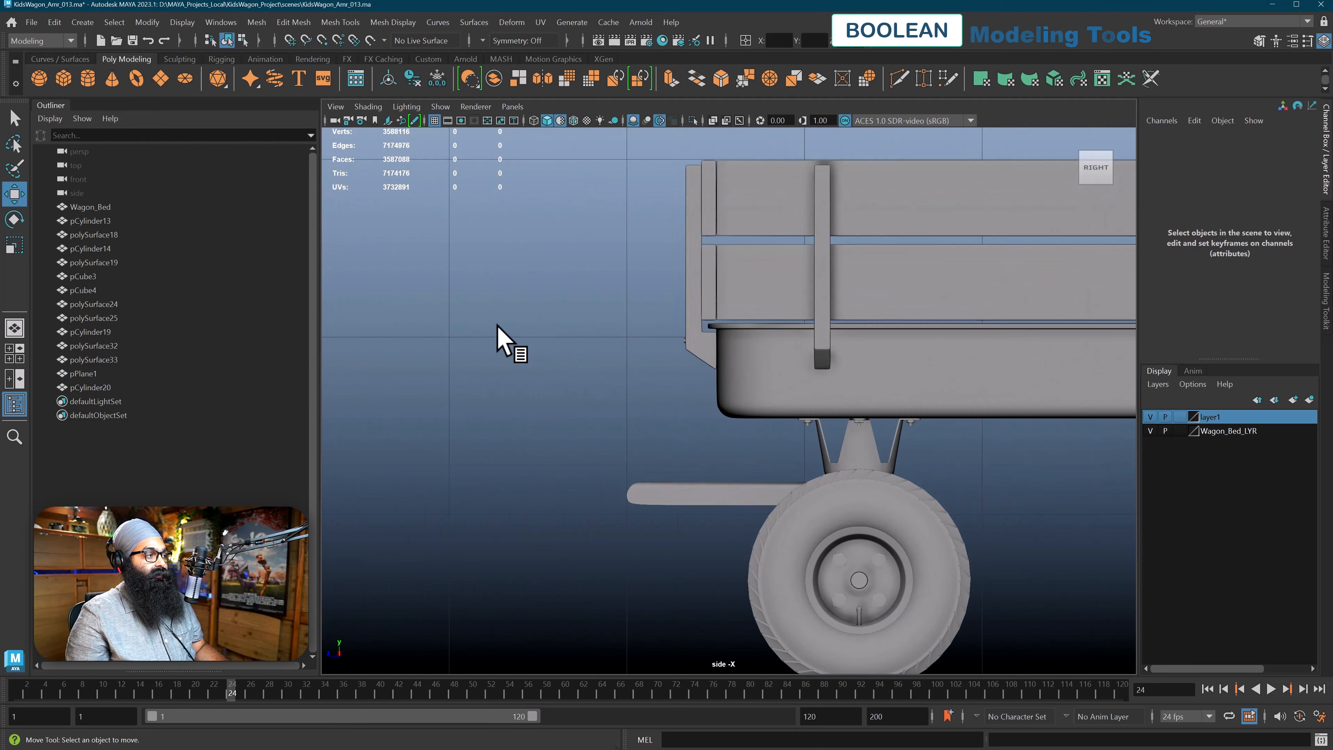
click(84, 80)
alt+middle_drag(735, 446, 739, 334)
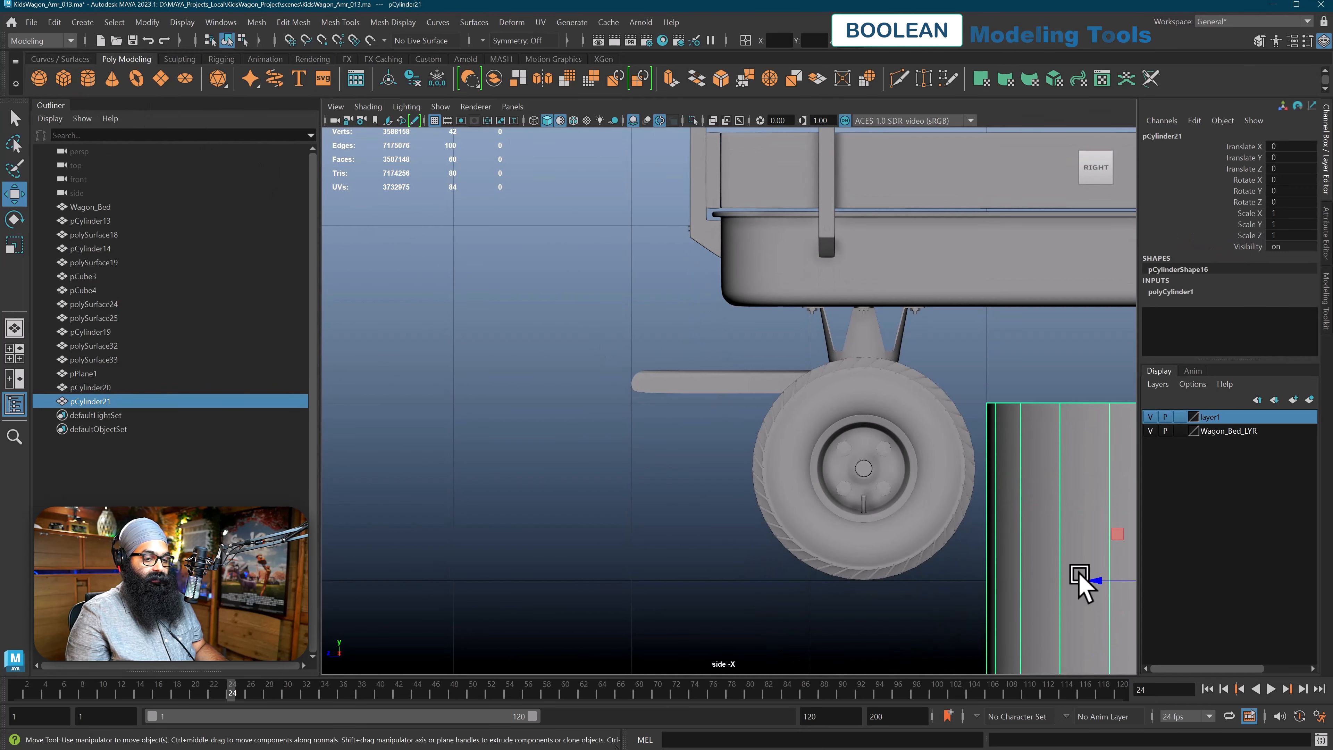
drag(1100, 584, 467, 457)
alt+middle_drag(465, 455, 541, 320)
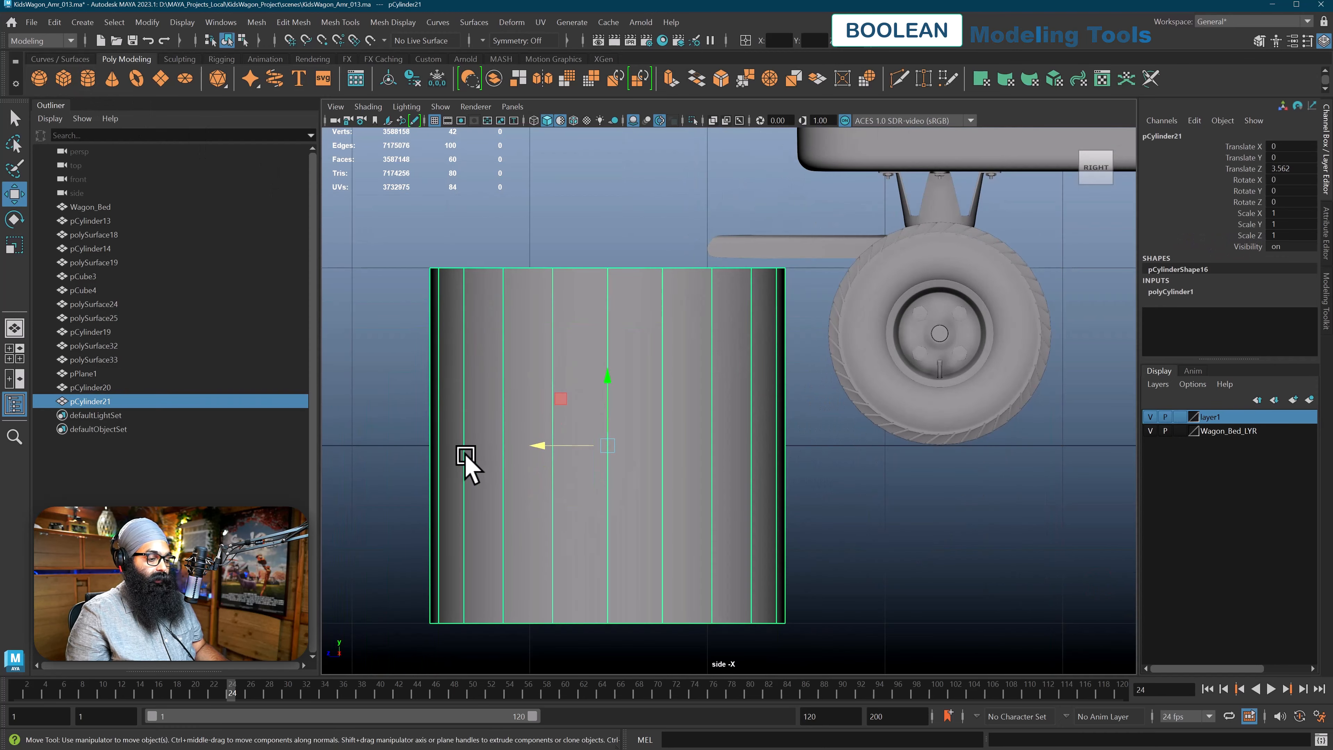
Rotate the cylinder onto its side with a Rotate Z value of 90
key(e)
drag(610, 411, 594, 491)
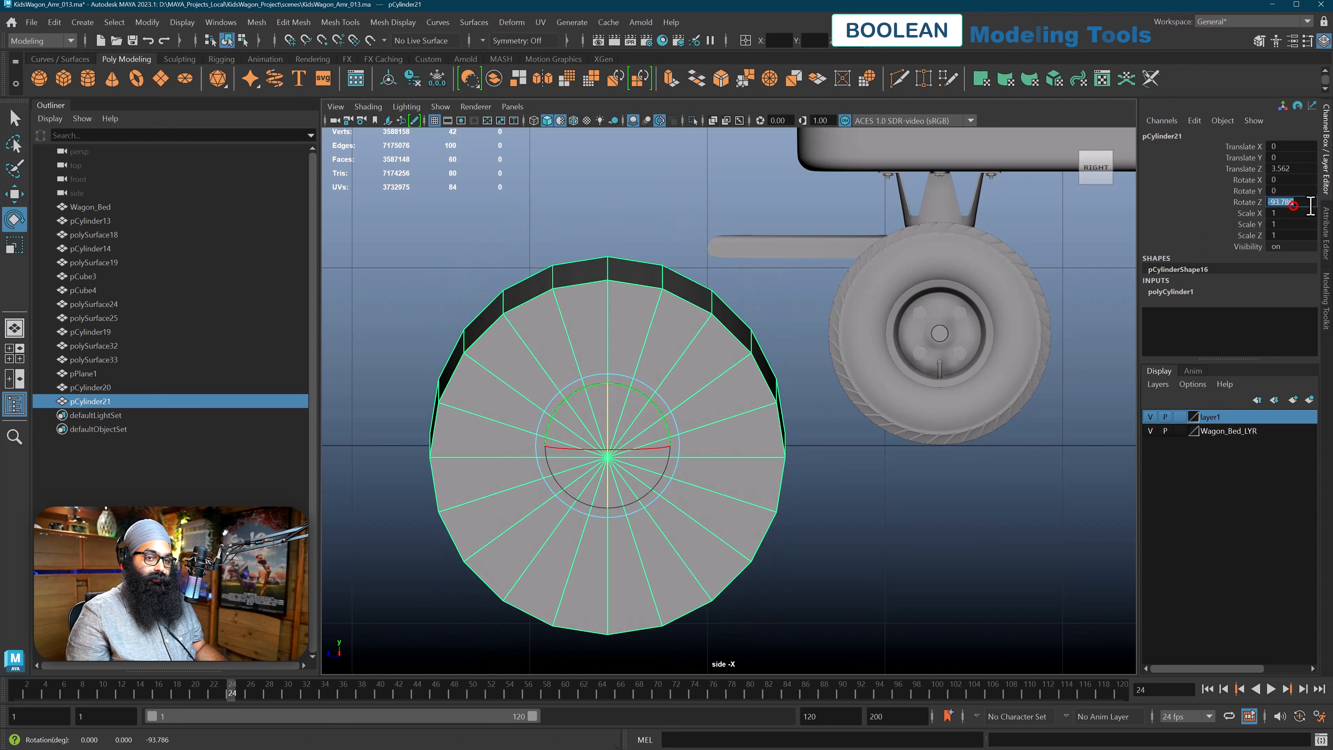
text(90)
key(Return)
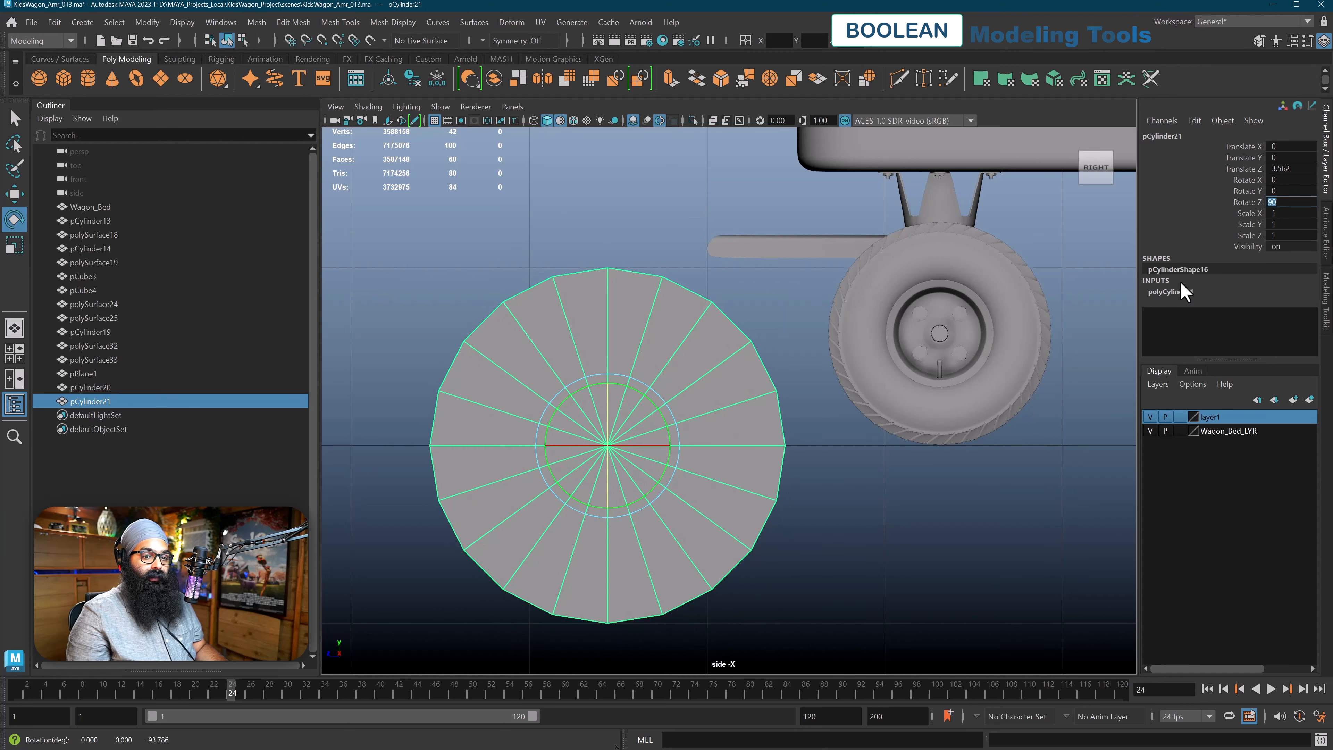
Reduce the cylinder's radius to 0.05
click(1161, 294)
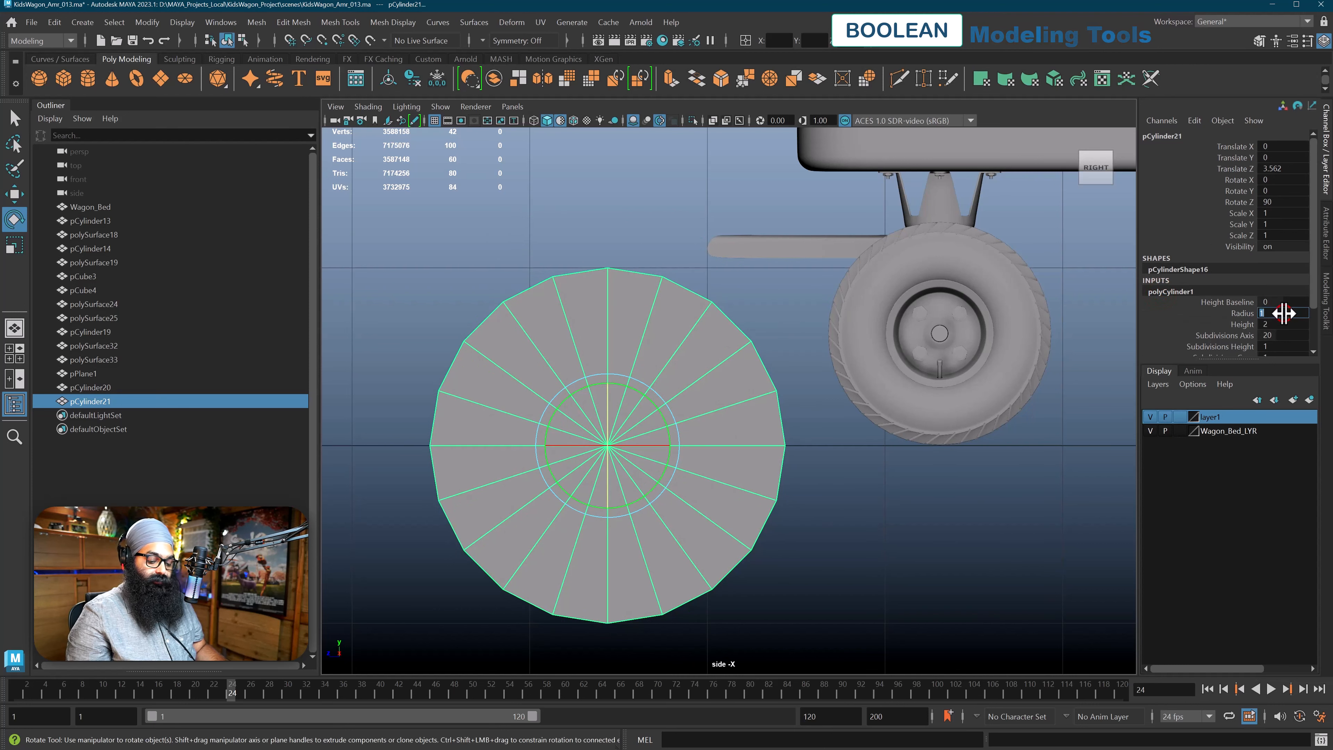
click(1284, 313)
text(.1)
key(Return)
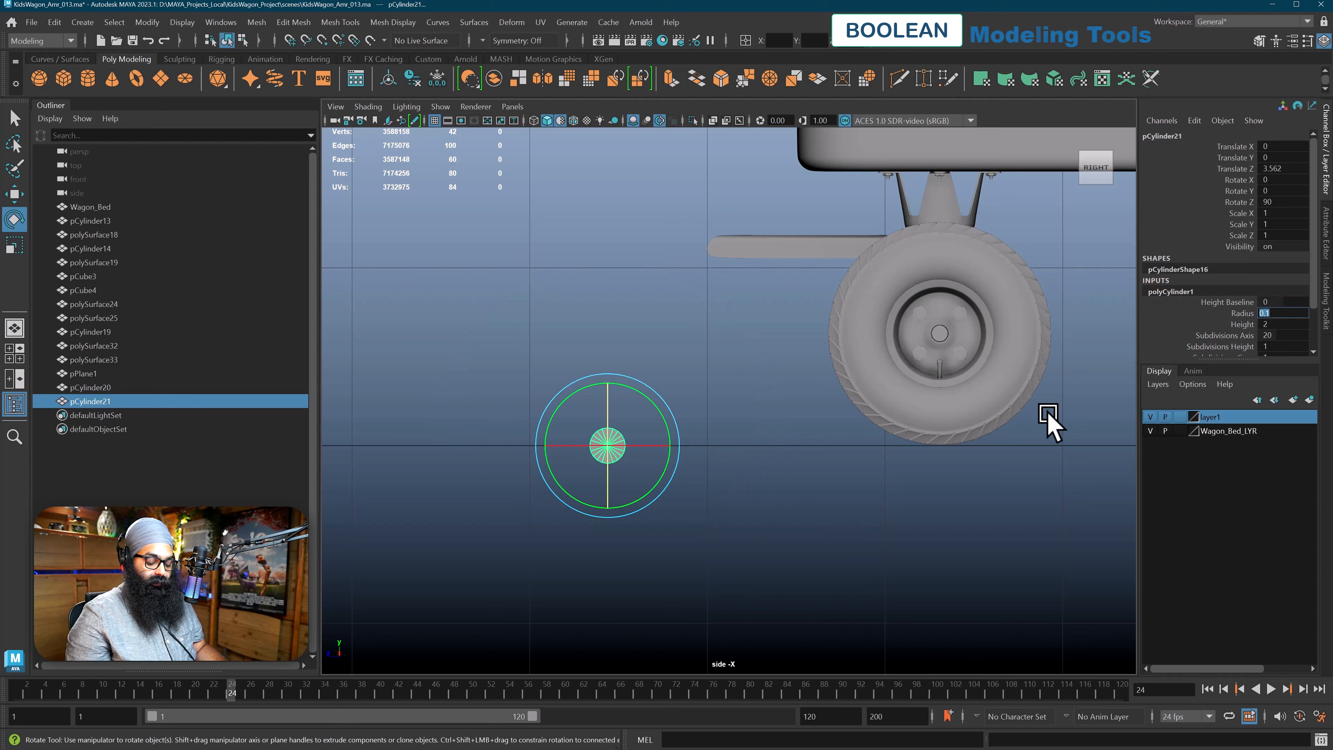
text(.05)
key(Return)
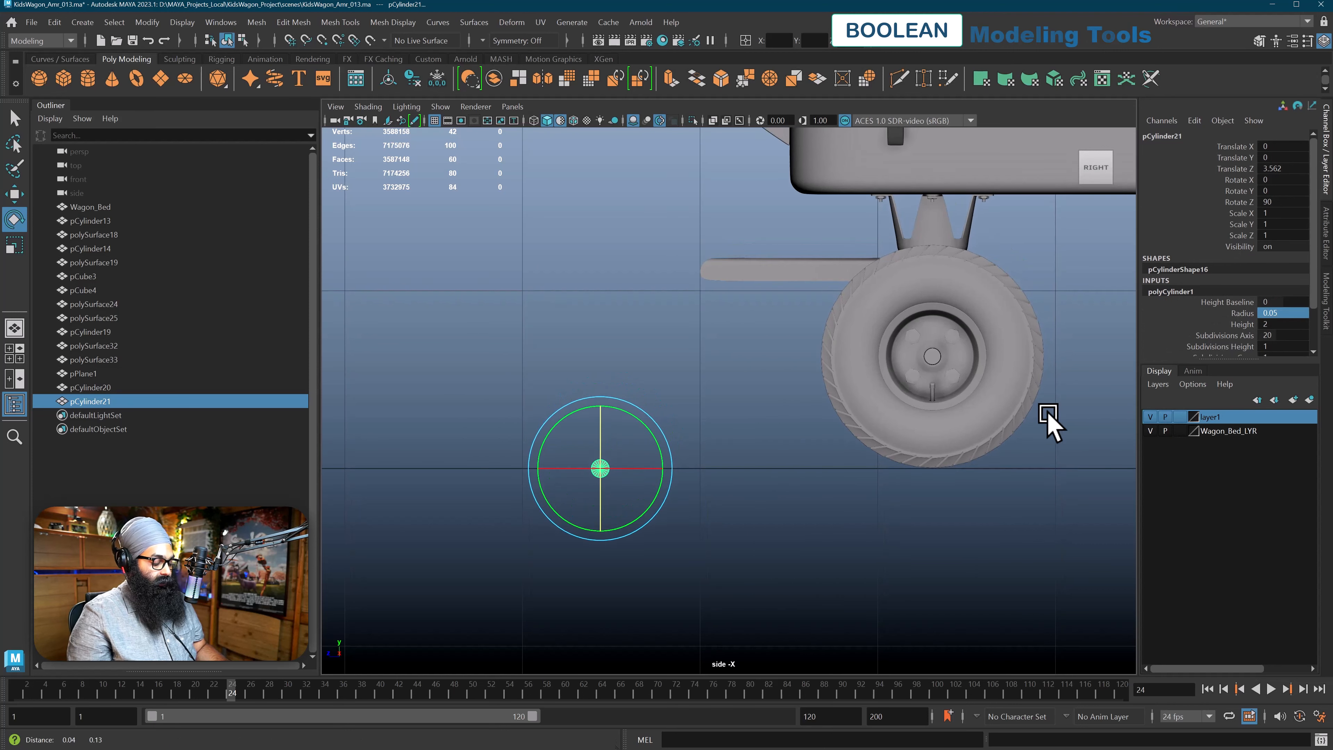
Move the cylinder onto the rounded tip of the steering arm, at about Y 1.11 and Z 2.93
key(w)
drag(560, 412, 623, 331)
key(ctrl+z)
drag(550, 418, 662, 219)
scroll(662, 223, up, 5)
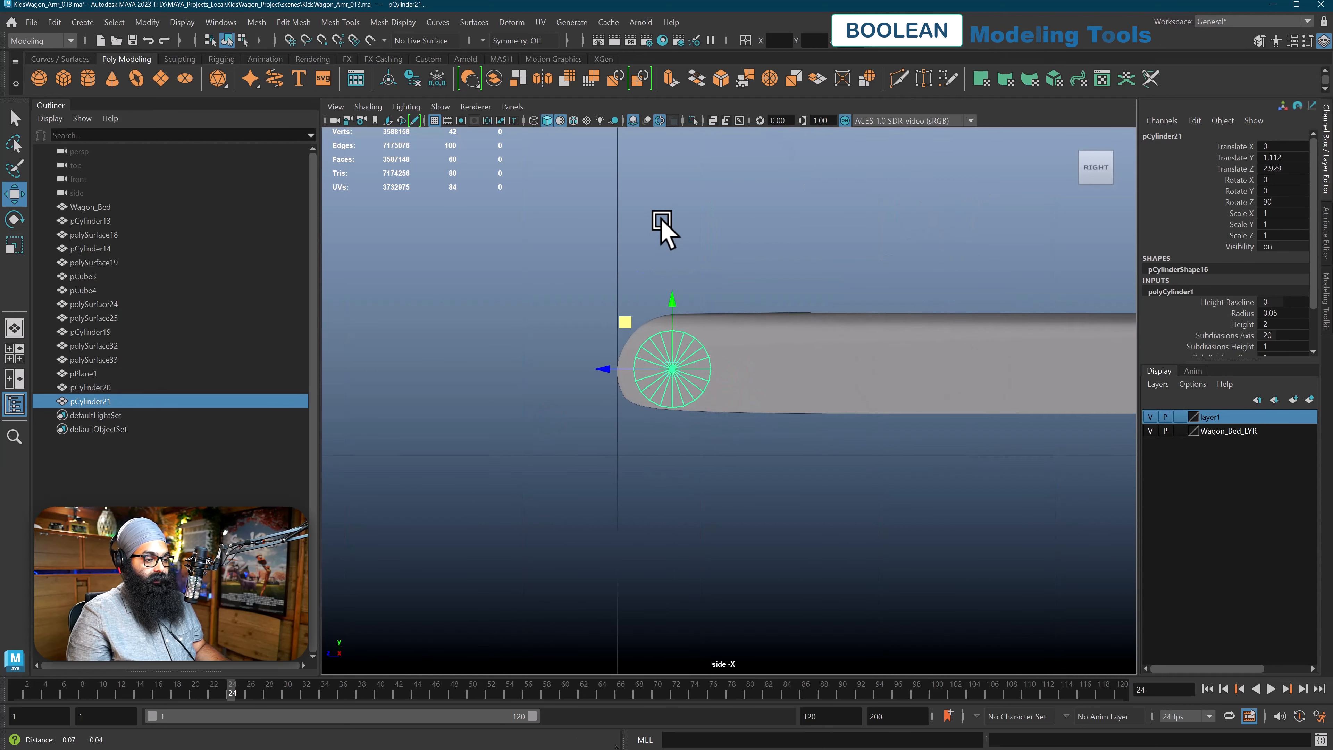
Fine-tune the cylinder's position inside the arm tip in wireframe display, to about Y 1.117 and Z 2.913, and restore shading
key(4)
scroll(595, 298, up, 1)
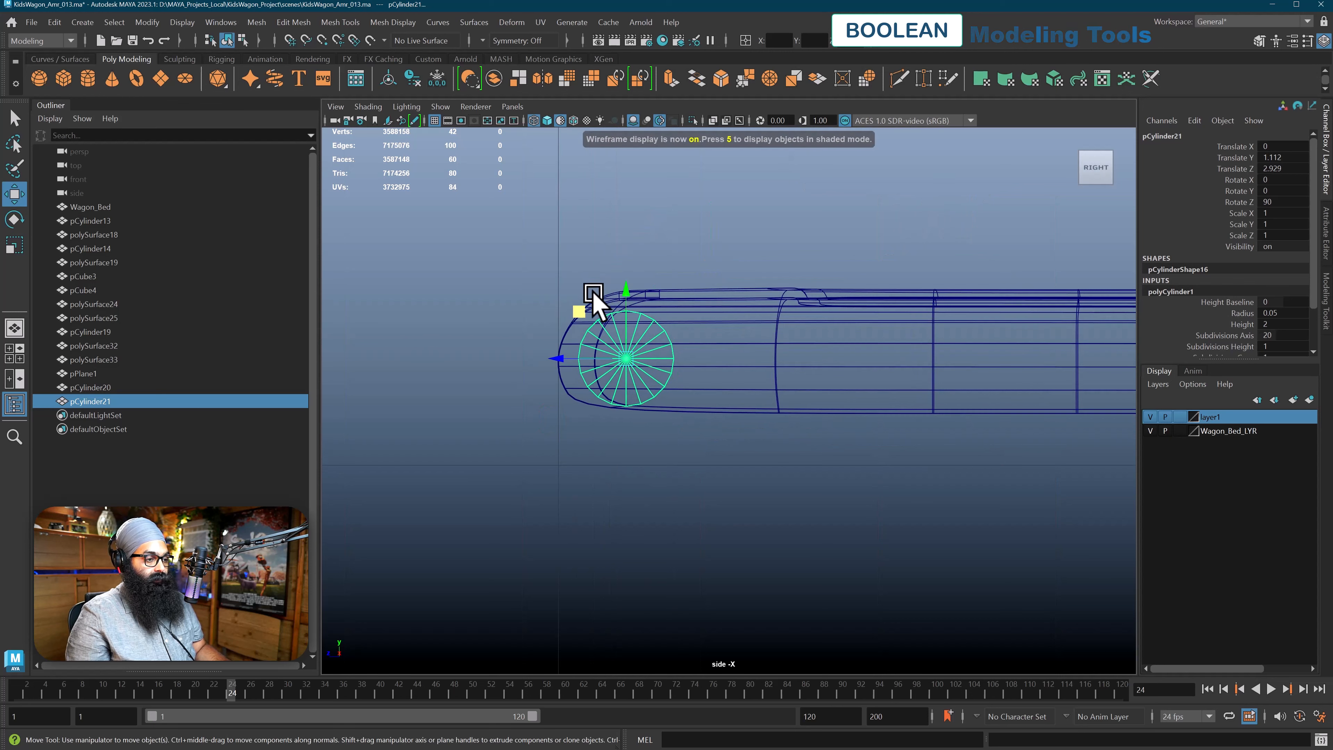
drag(579, 309, 596, 308)
key(5)
Set the cylinder's radius to 0.04 and its height to 0.3, checking the fit in the perspective view
key(space)
drag(530, 338, 530, 299)
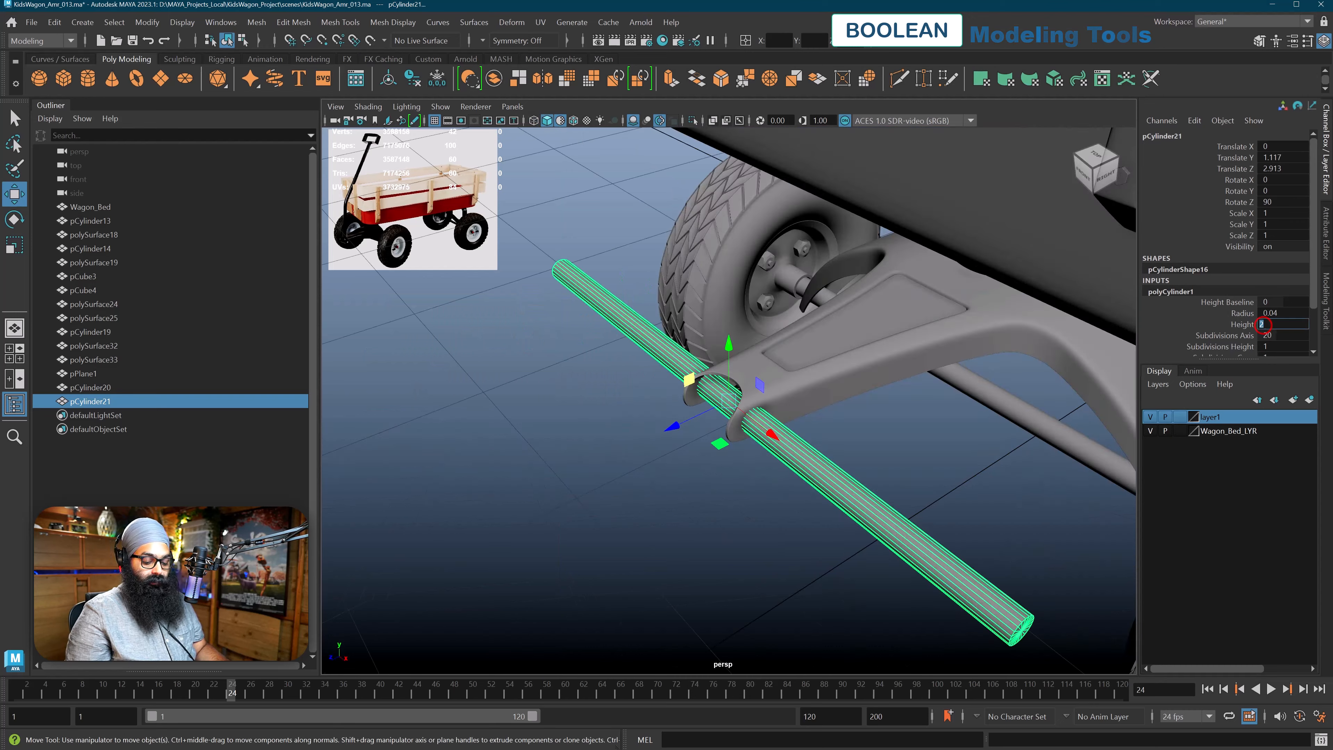
text(0.3)
key(Return)
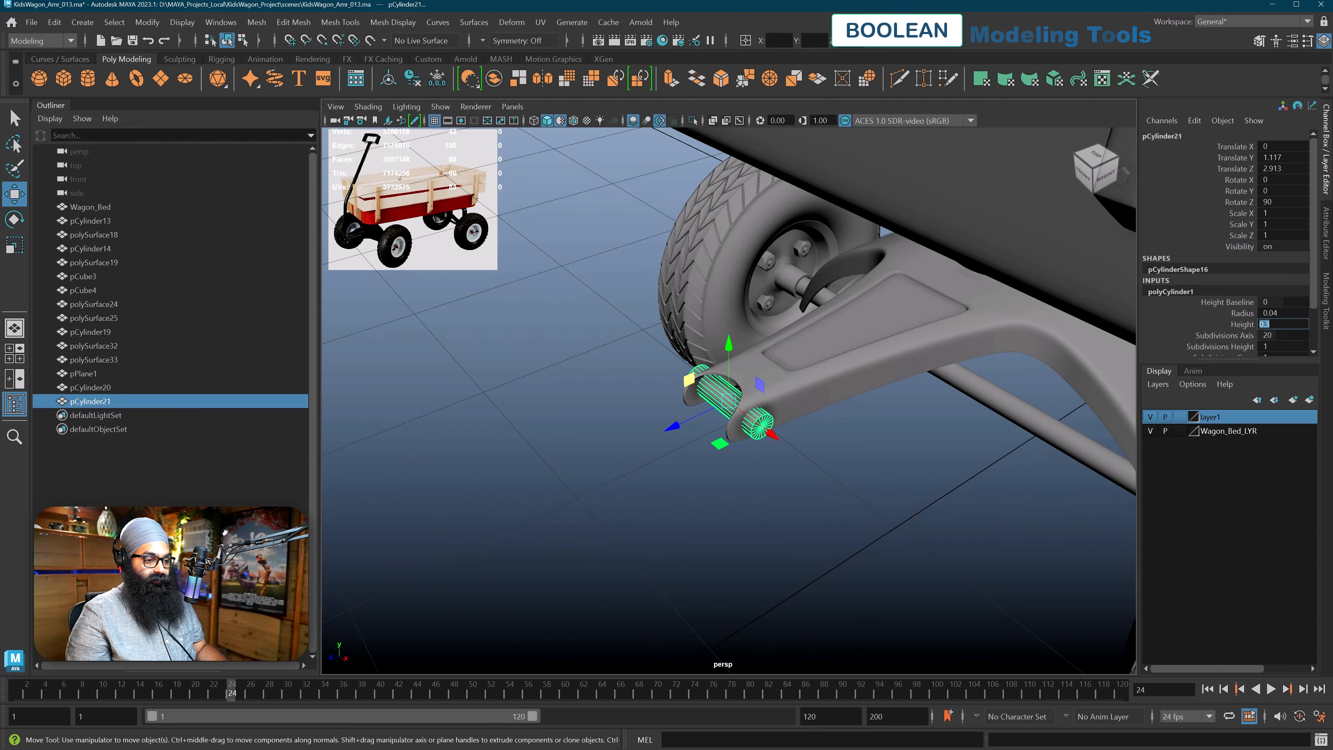
scroll(808, 514, up, 5)
alt+middle_drag(808, 515, 789, 463)
alt+drag(789, 463, 761, 420)
Turn on wireframe on shaded and set the cylinder's Subdivisions Axis to 12
key(alt+5)
click(1184, 293)
click(1184, 293)
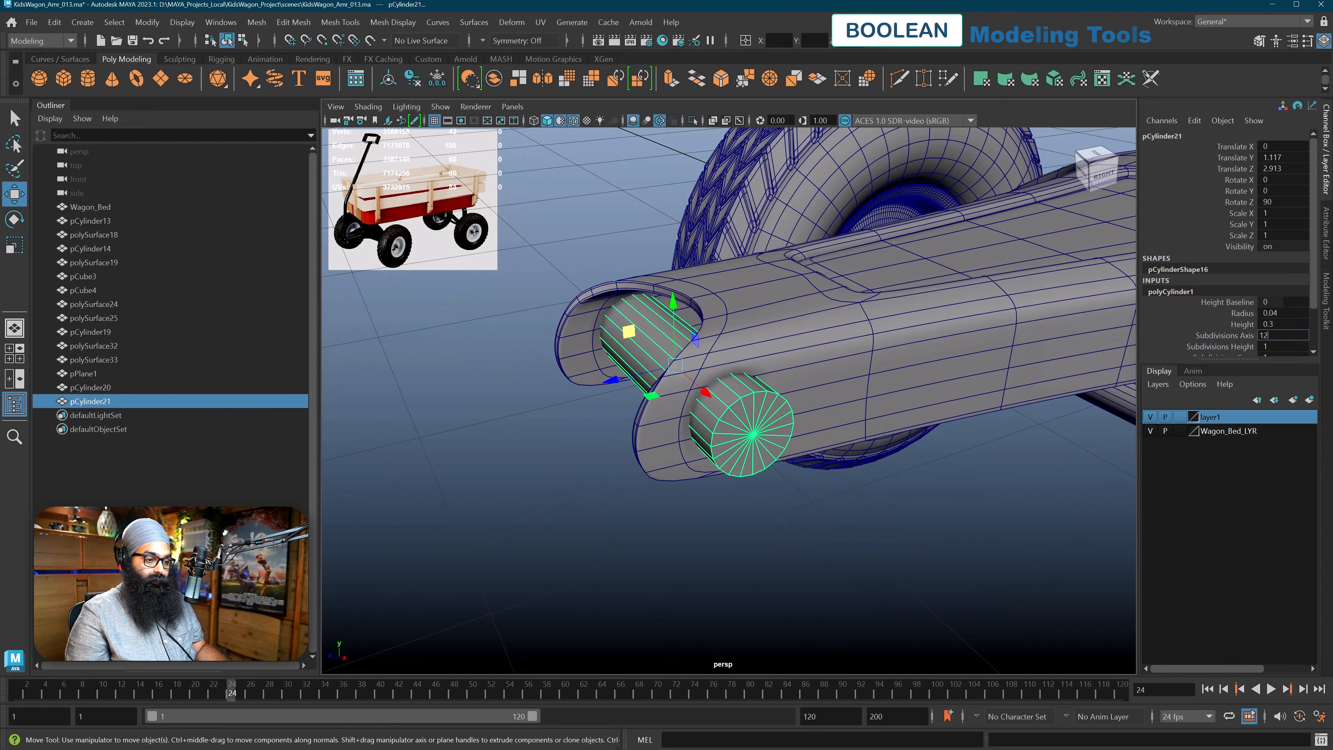
key(Return)
alt+drag(967, 399, 963, 390)
alt+middle_drag(778, 410, 814, 397)
alt+drag(814, 397, 816, 390)
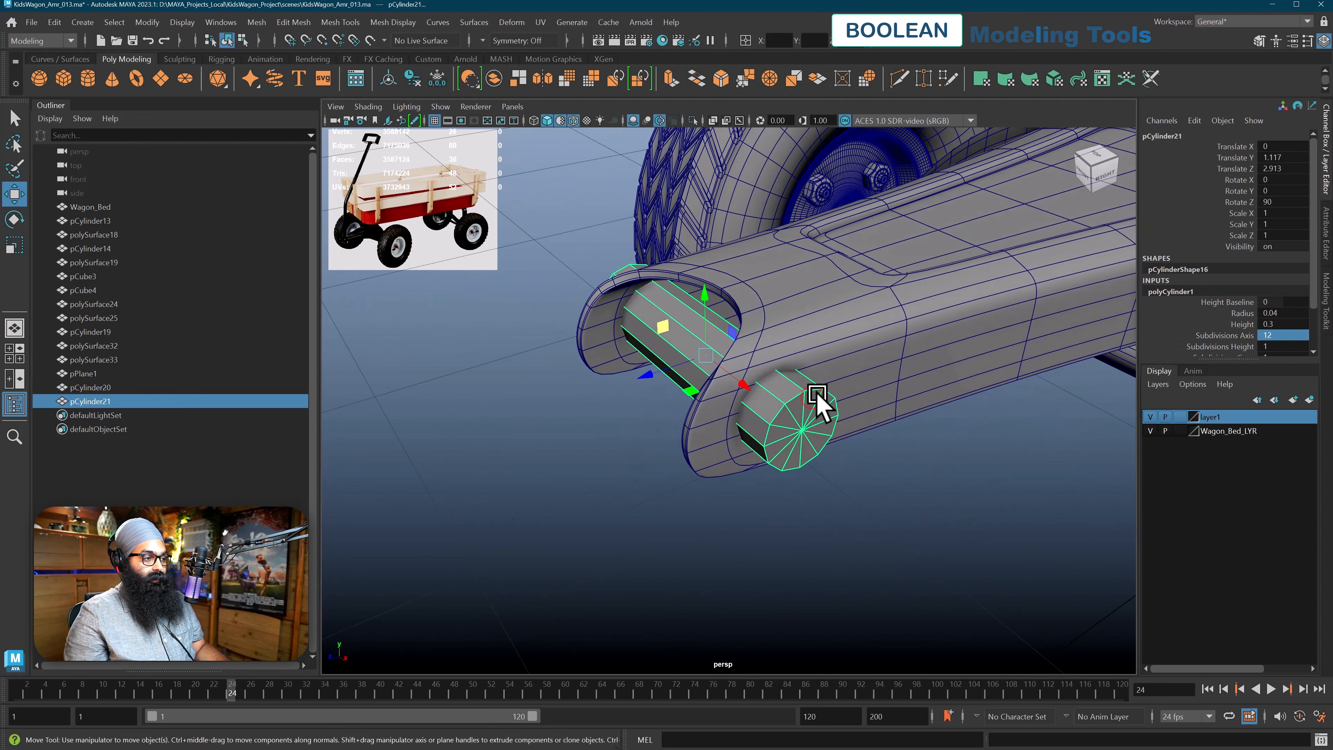
alt+middle_drag(816, 390, 855, 376)
Freeze the cylinder's transformations and delete its construction history
click(147, 22)
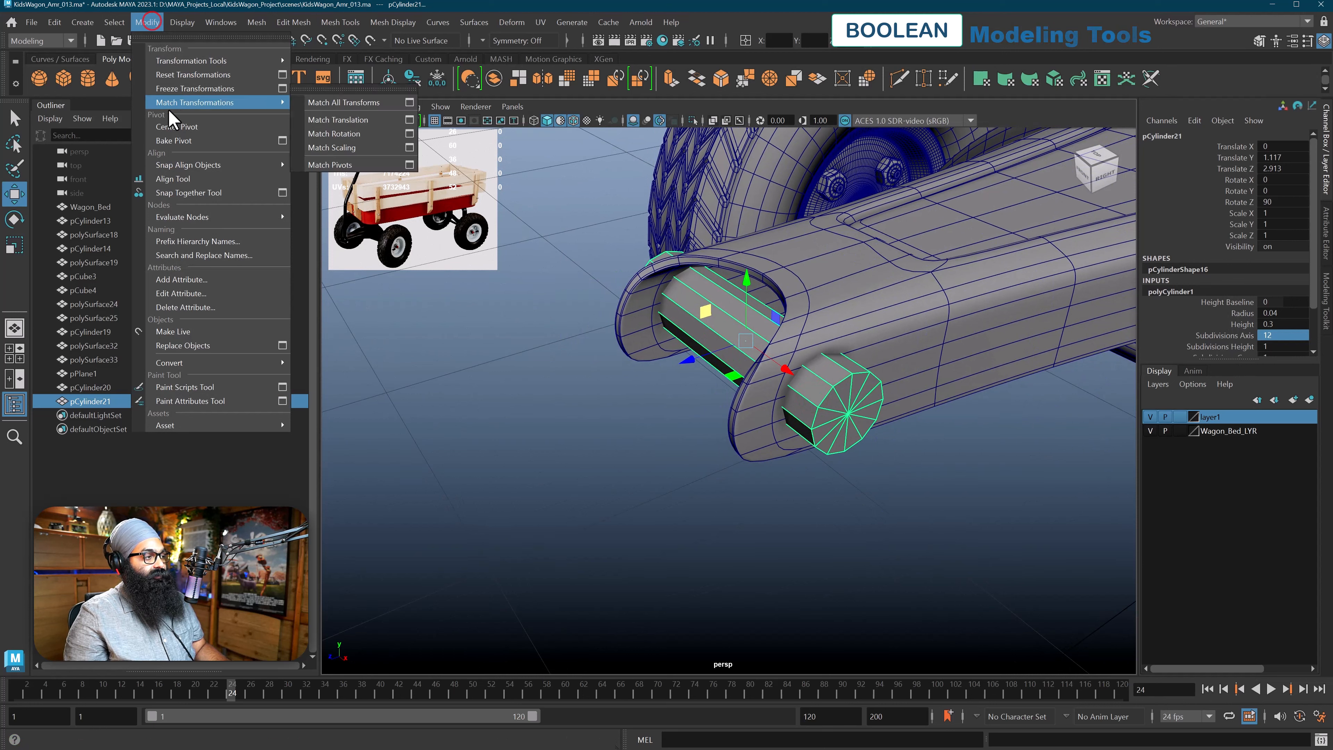
click(179, 90)
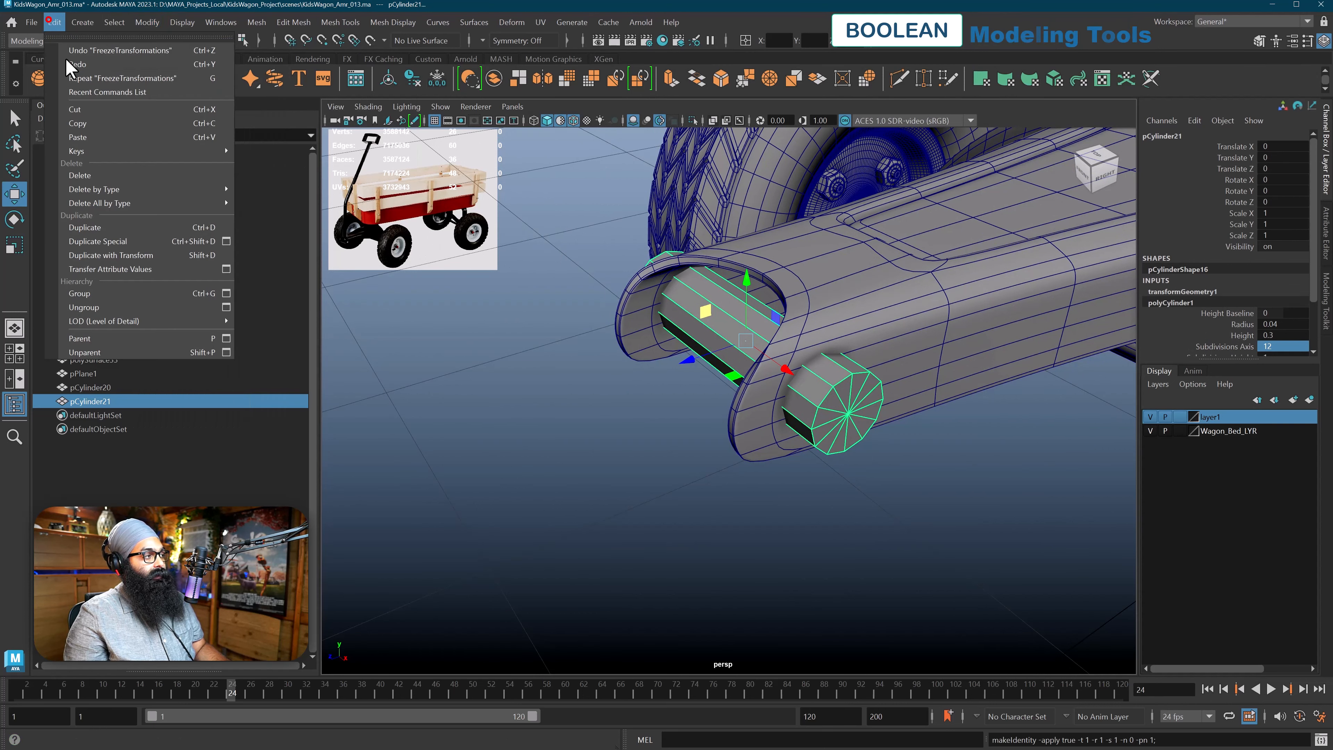
click(55, 22)
click(241, 189)
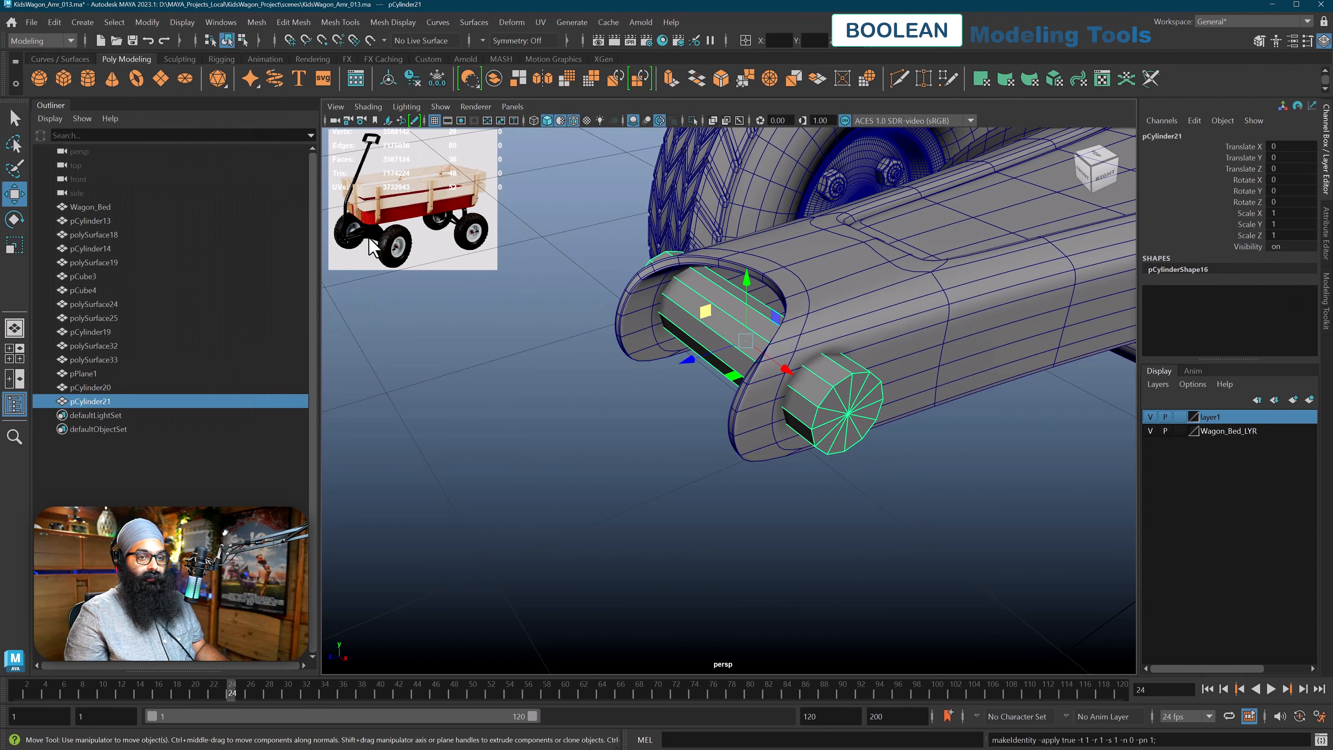
Duplicate the cylinder and move the copy about 0.26 units along Z, out in front of the arm
alt+drag(634, 381, 648, 389)
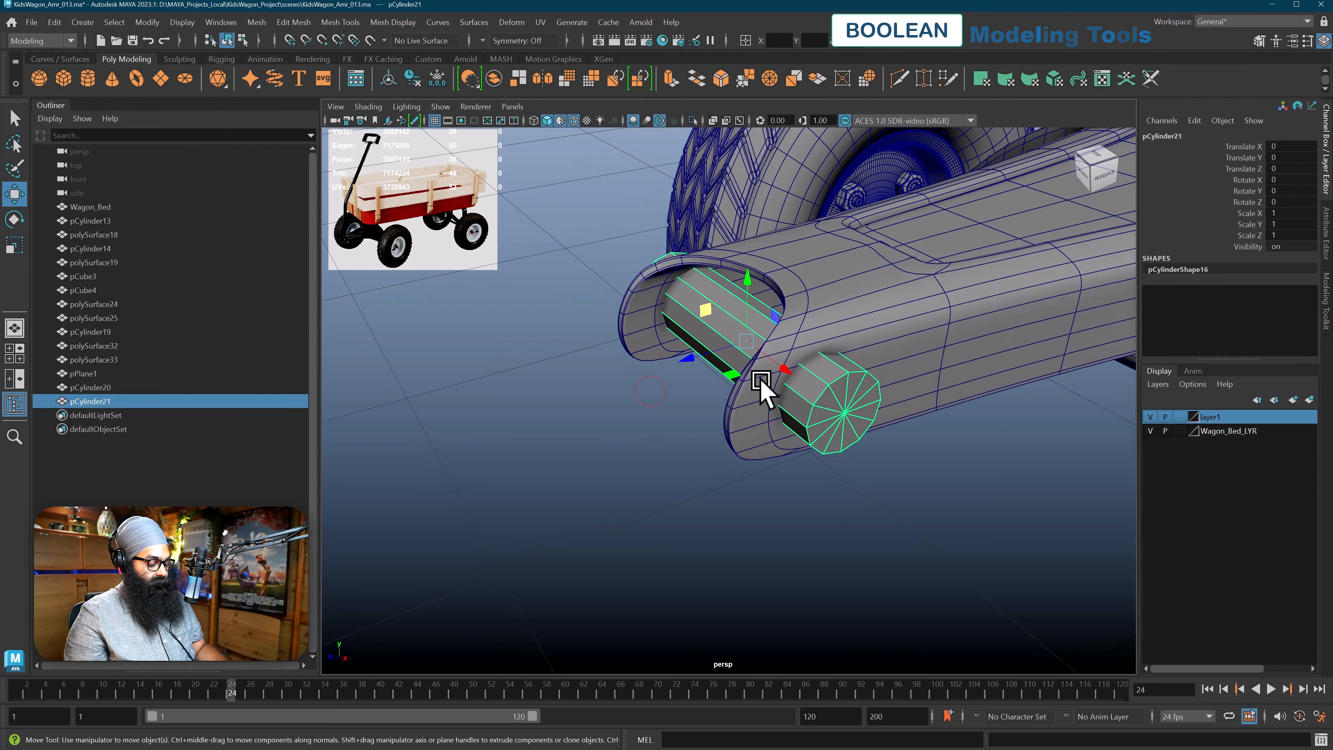
key(ctrl+d)
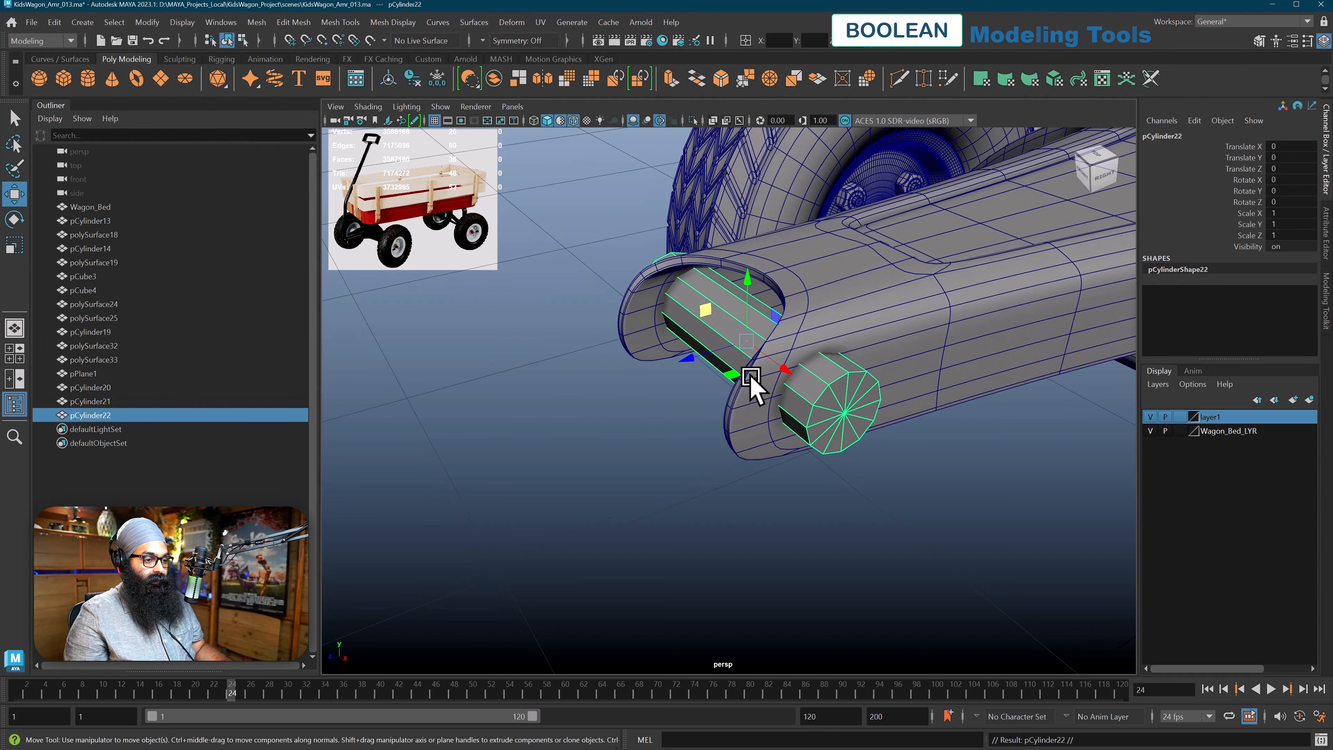
drag(700, 366, 403, 419)
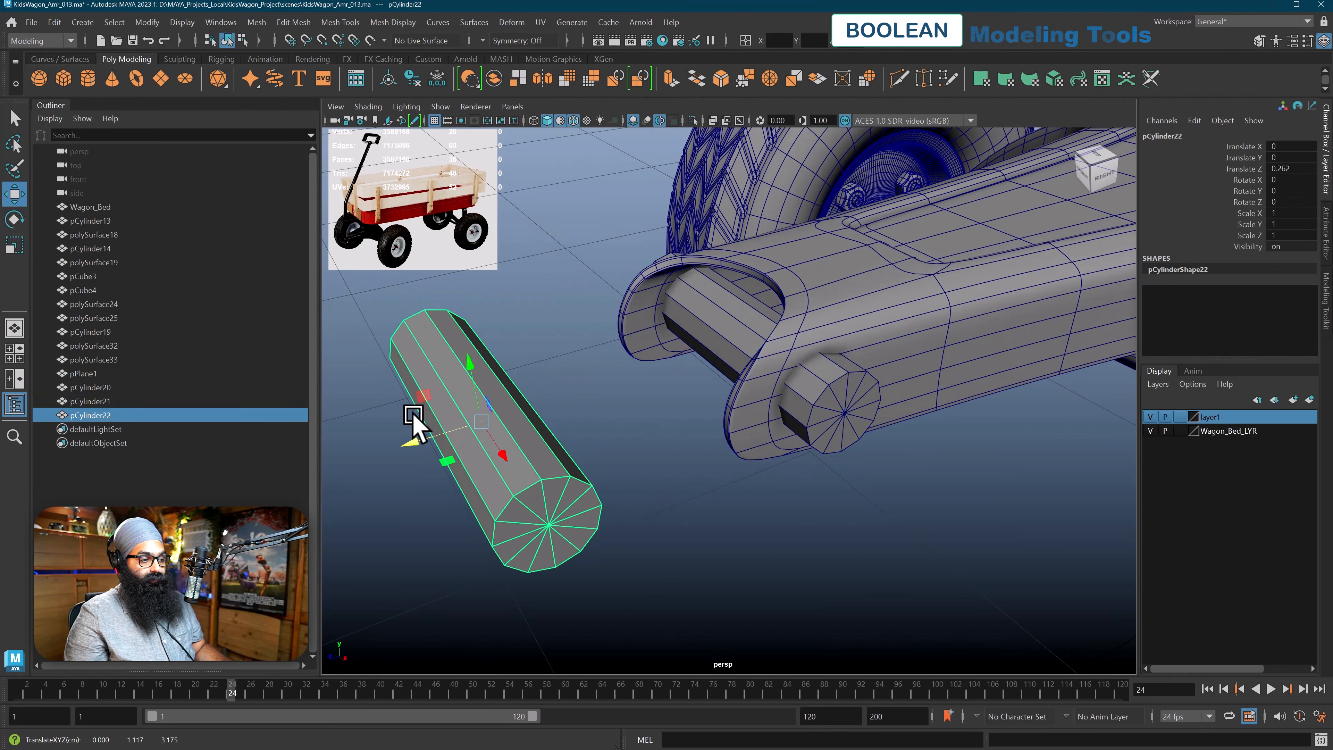
Scale the original cylinder in the arm tip uniformly to about 1.123
scroll(414, 415, up, 3)
click(700, 329)
mouse_move(745, 336)
alt+mouse_down()
mouse_move(744, 373)
mouse_move(739, 345)
mouse_move(762, 352)
alt+mouse_up()
key(r)
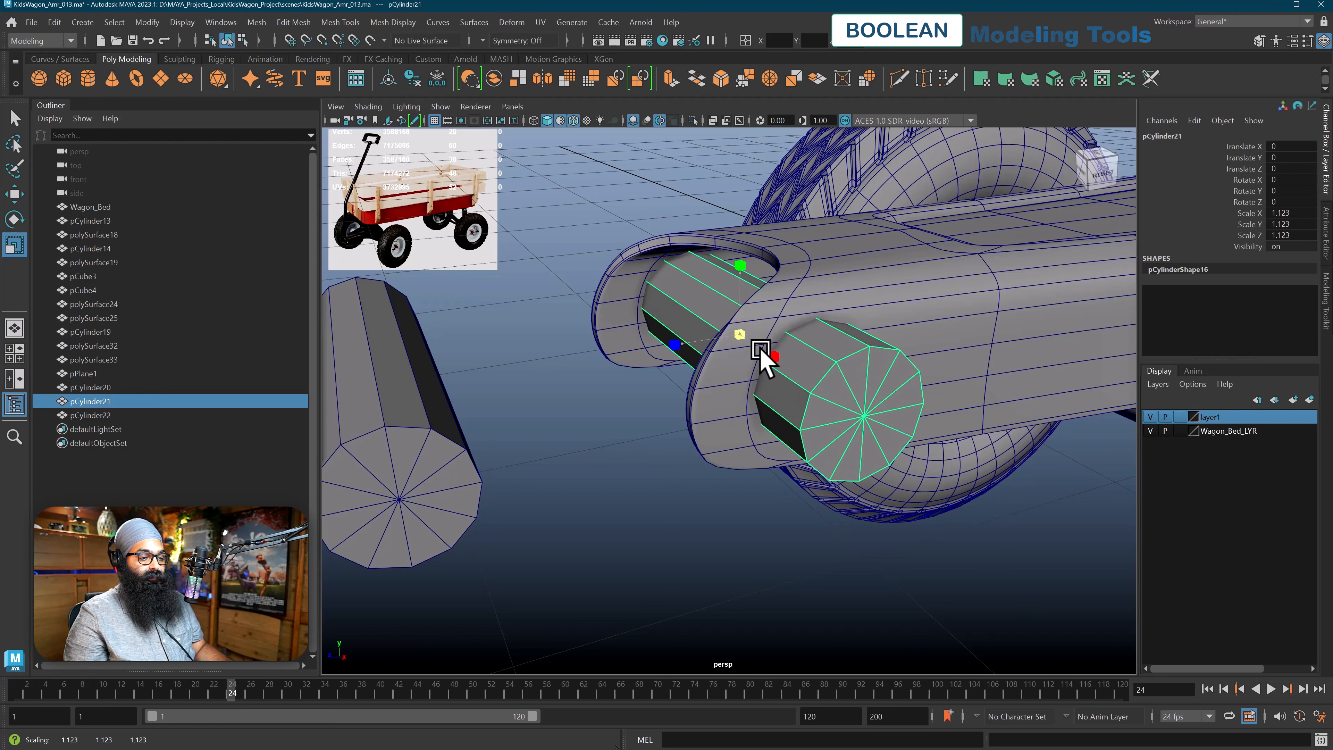
scroll(818, 381, down, 5)
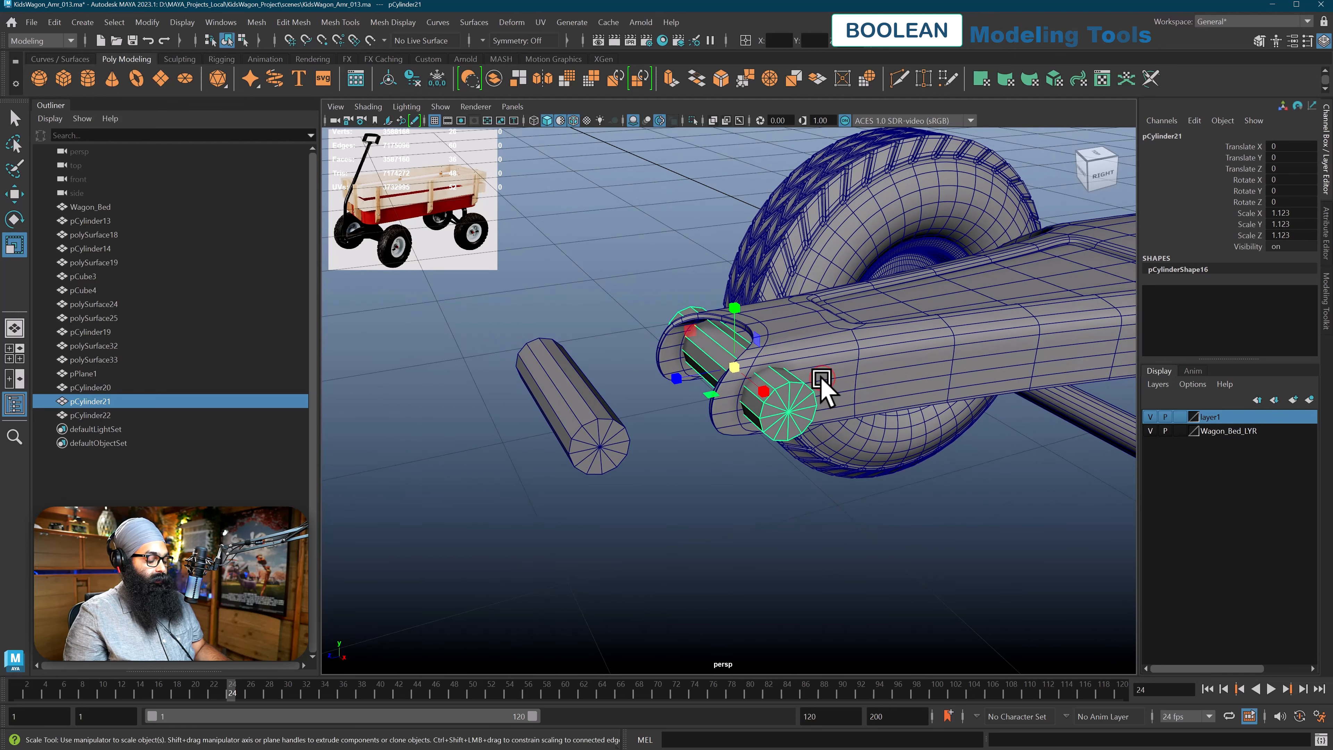
Turn off the smooth mesh preview on the steering arm so its base polygons are displayed
key(q)
alt+drag(827, 387, 690, 446)
click(651, 455)
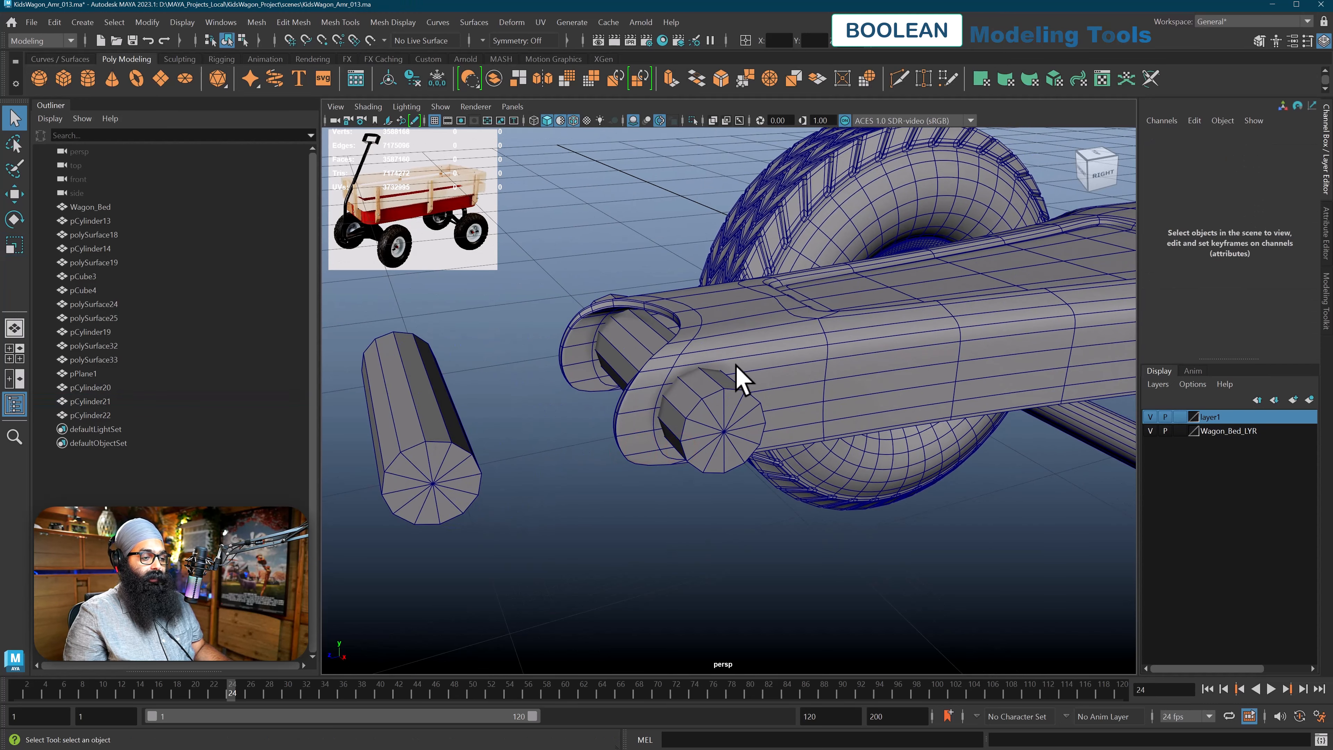
click(672, 462)
click(630, 507)
alt+drag(630, 512, 690, 447)
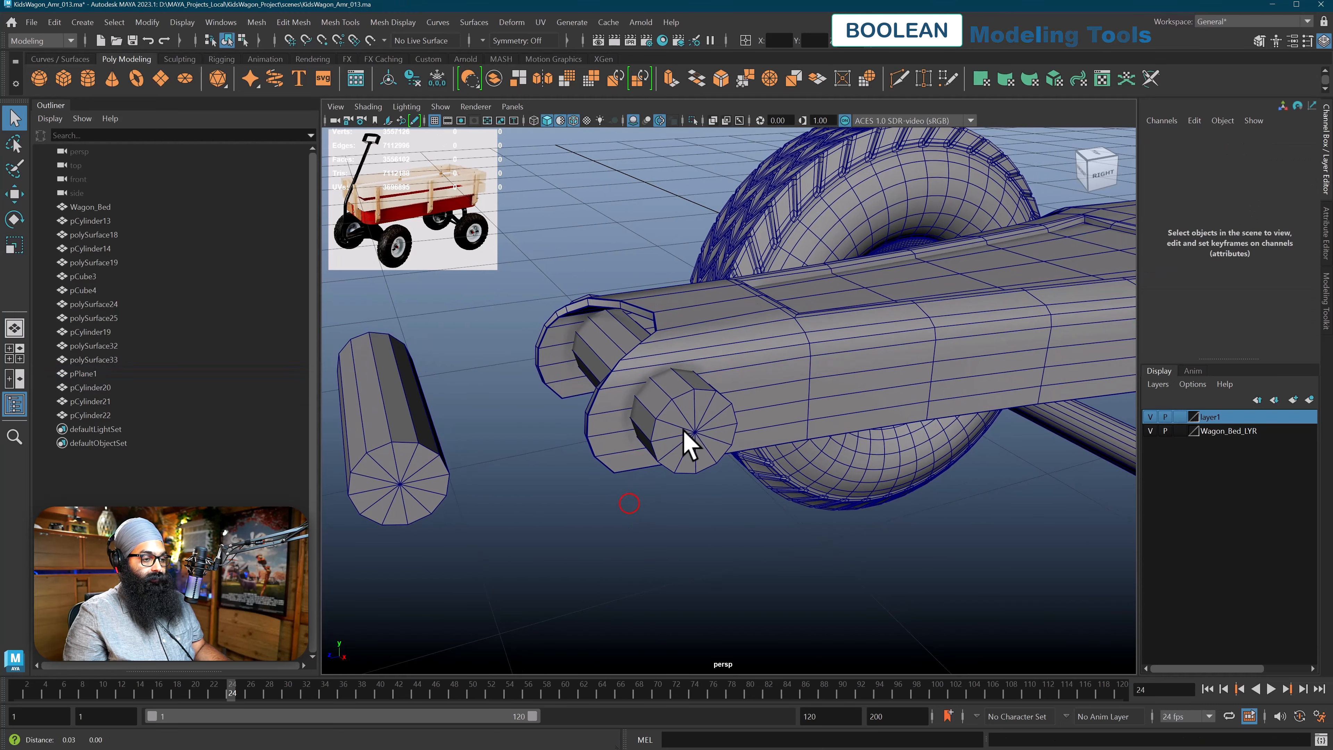
Subtract the cylinder from the steering arm with a Boolean Difference (A - B)
click(738, 361)
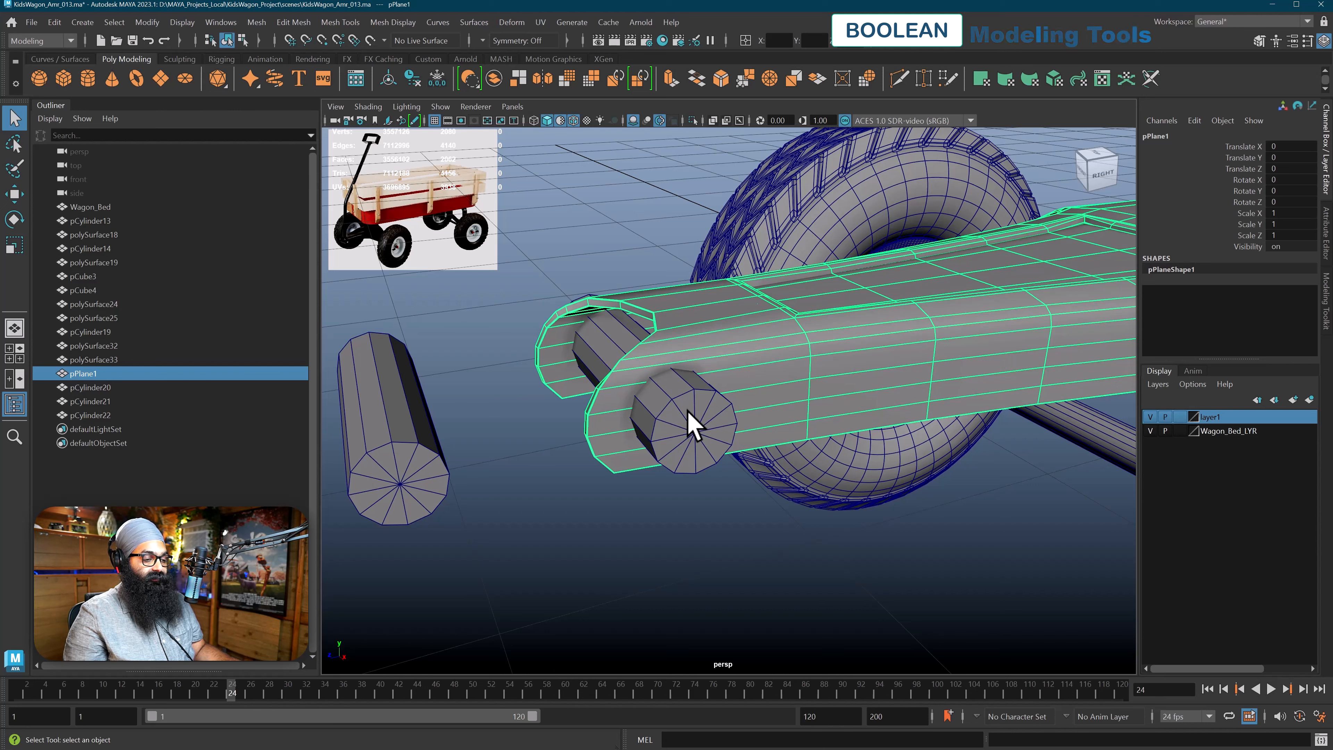
shift+click(692, 425)
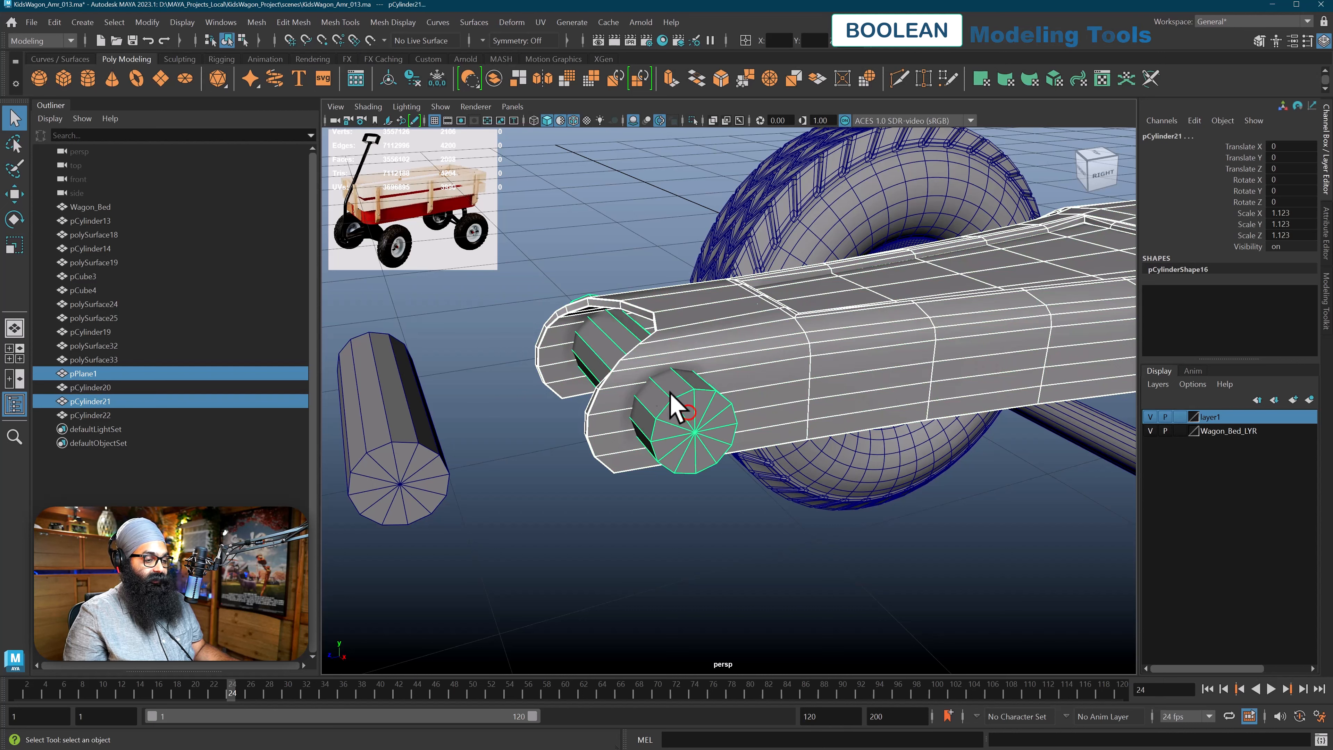
click(257, 23)
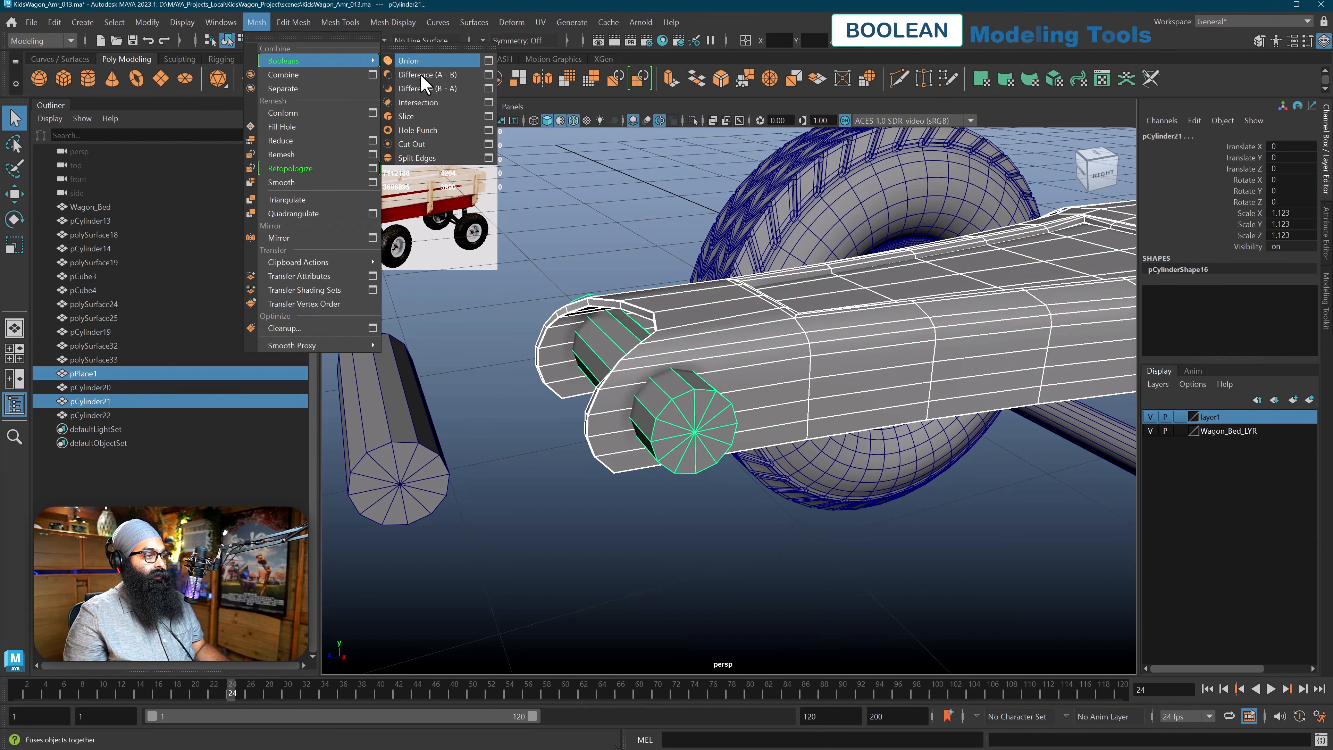
click(424, 79)
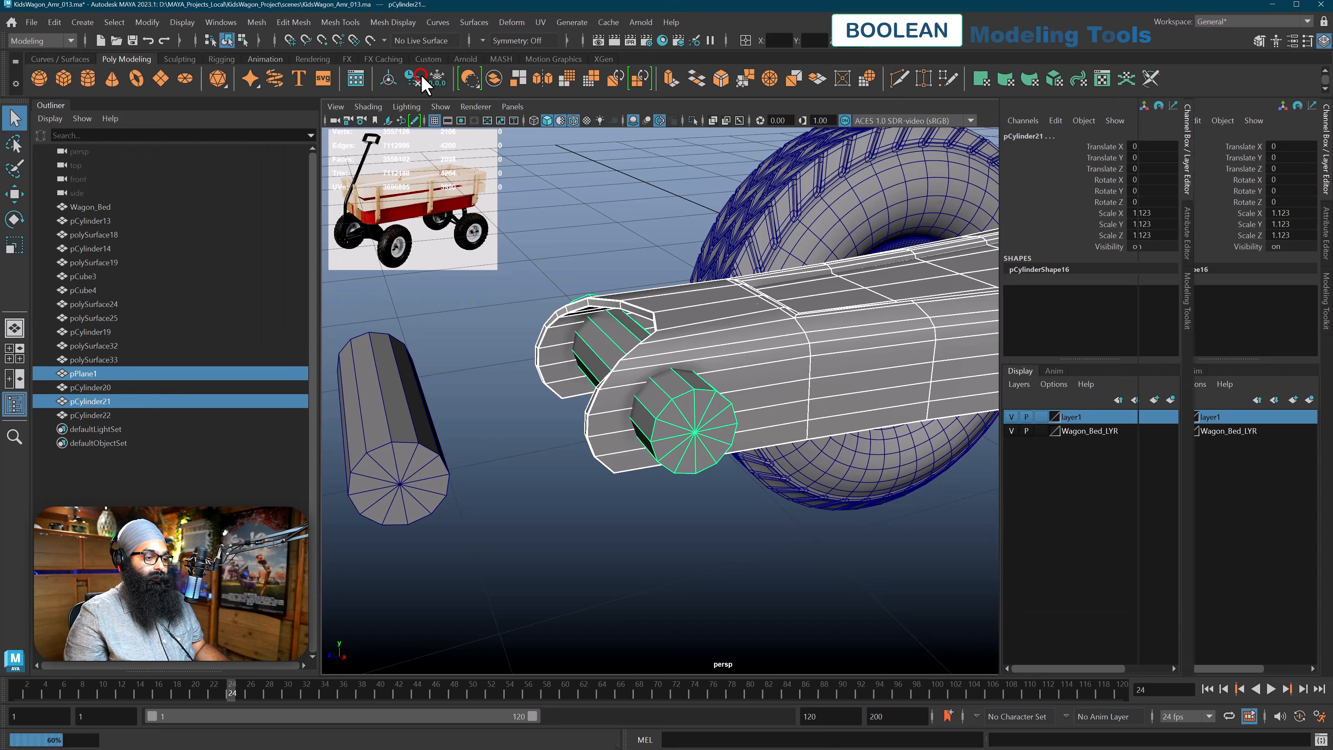
alt+drag(818, 396, 786, 385)
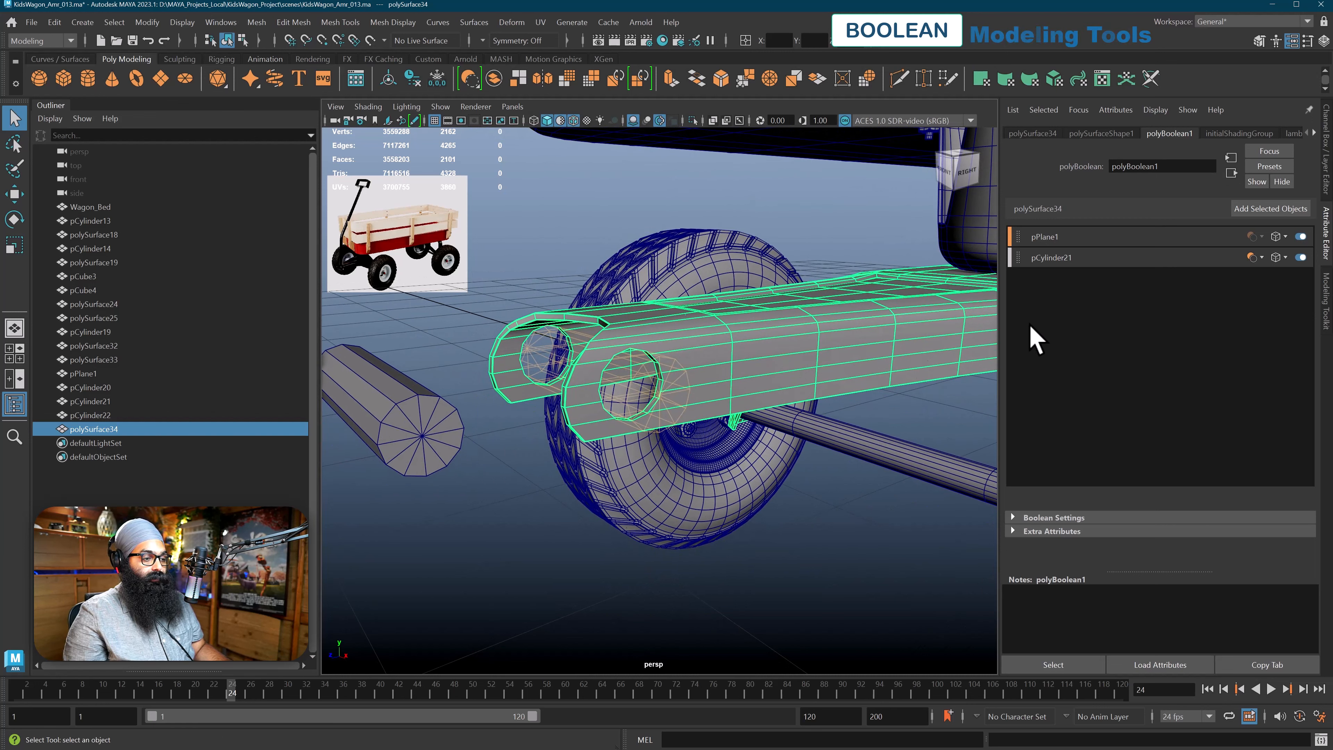
Set the display of the pCylinder21 input in the Boolean stack to Hidden
click(1283, 257)
click(1271, 327)
alt+drag(770, 376, 767, 367)
Select the pPlane1 input of the steering arm's Boolean and set its display to Hidden
click(609, 267)
alt+drag(592, 290, 592, 321)
click(594, 331)
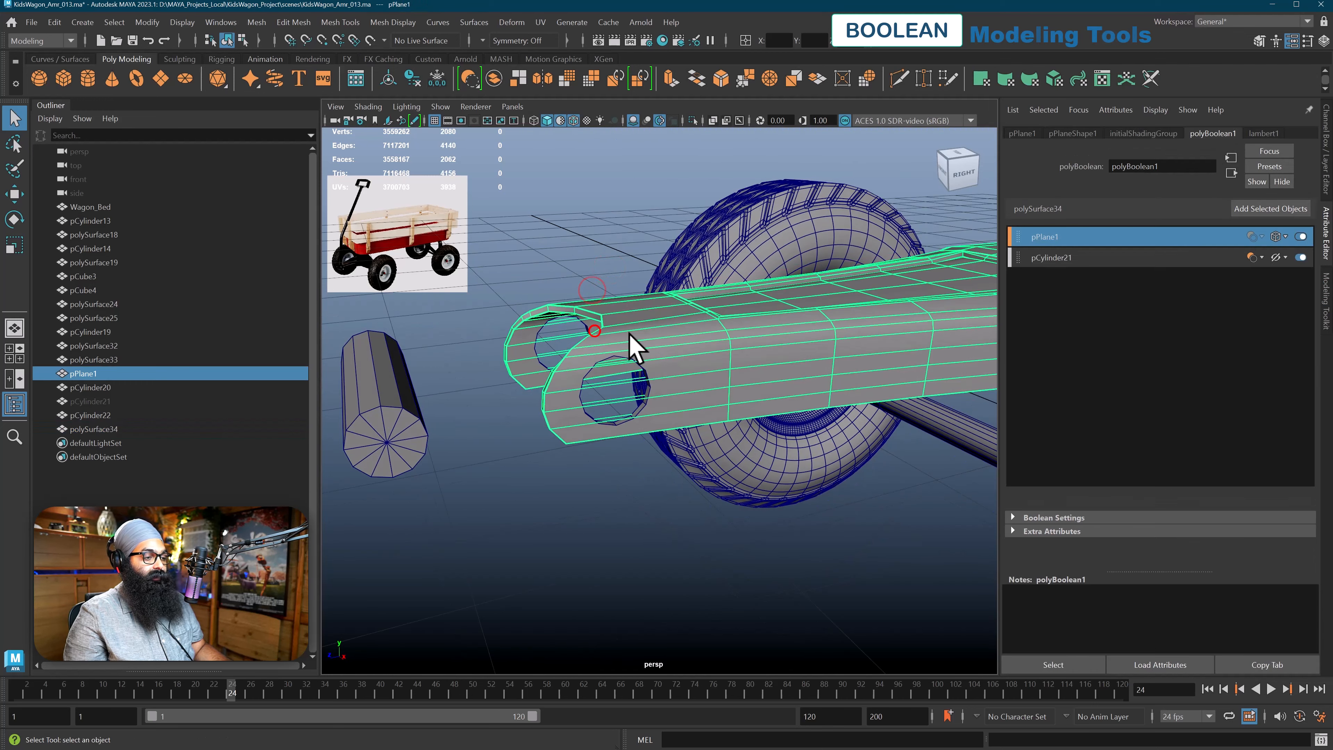
alt+drag(681, 351, 679, 348)
click(1286, 237)
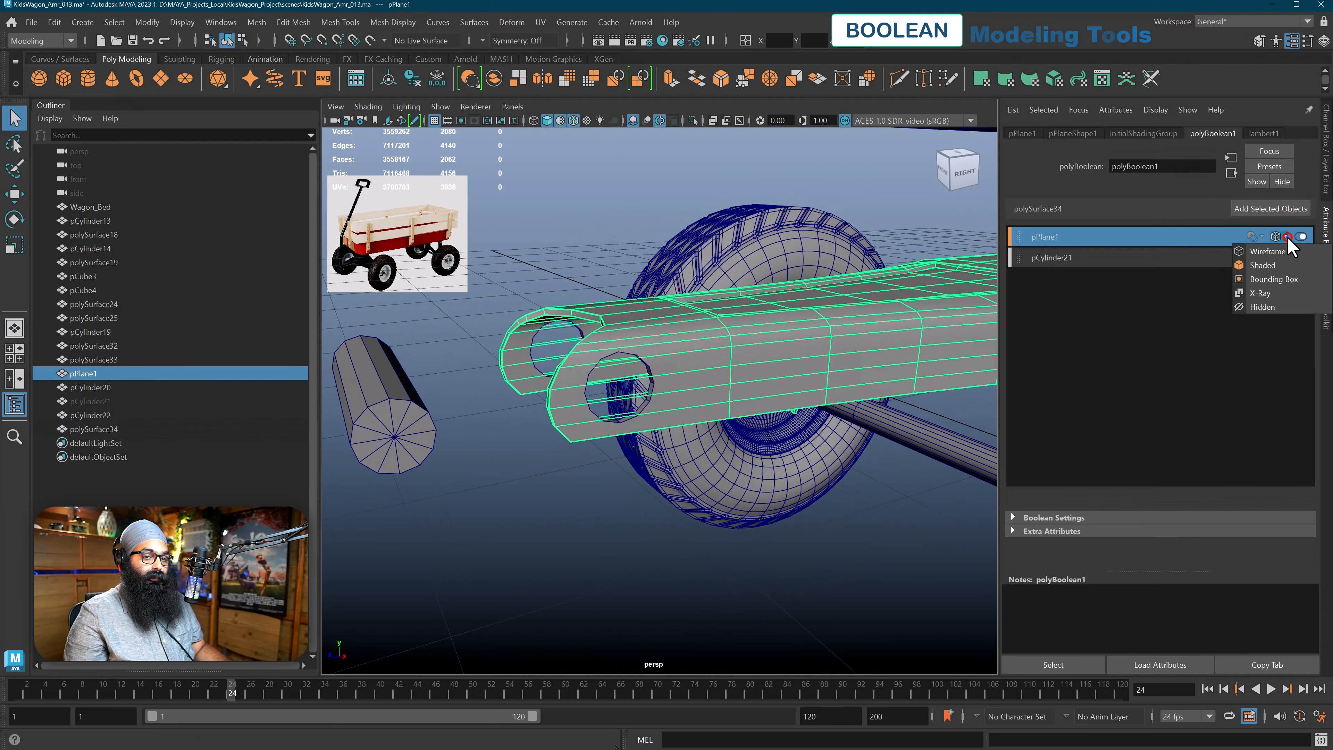
click(1264, 306)
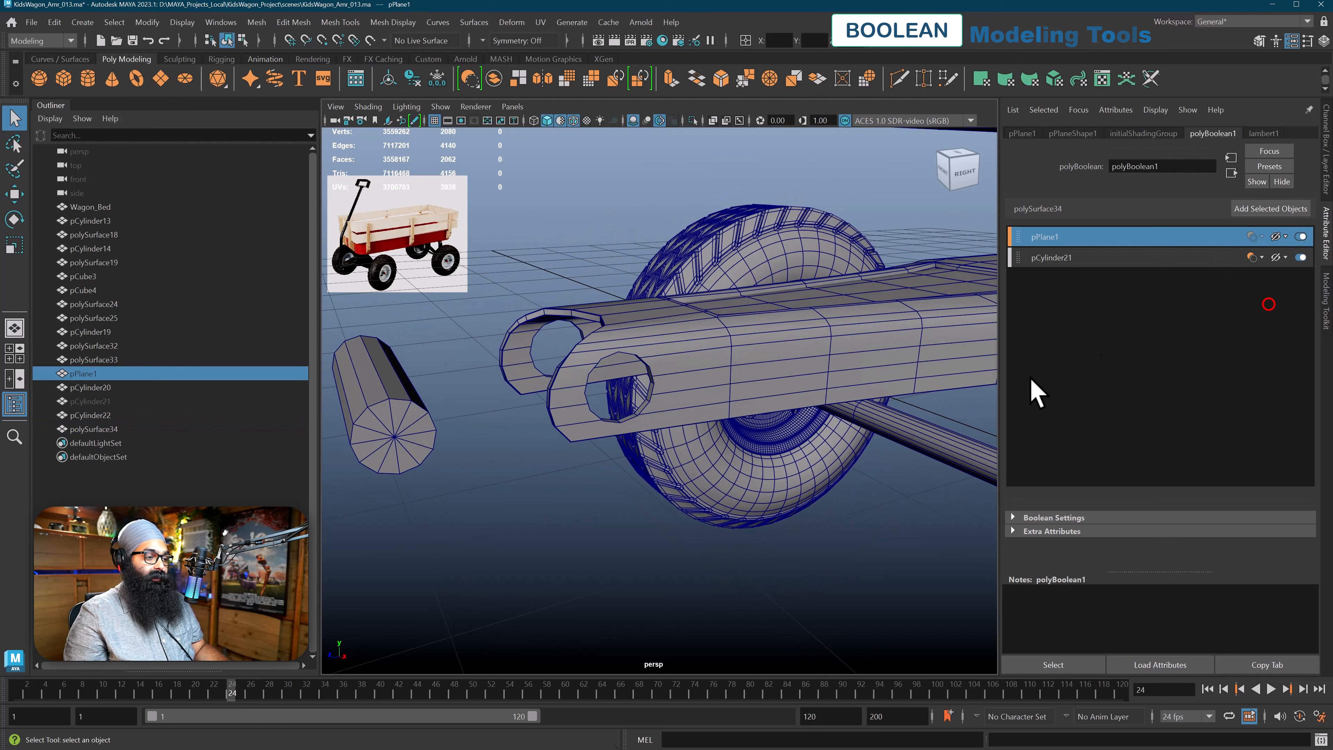
Select the resulting steering arm mesh and delete its construction history
click(563, 525)
alt+drag(564, 527, 564, 500)
click(551, 416)
alt+drag(585, 424, 586, 419)
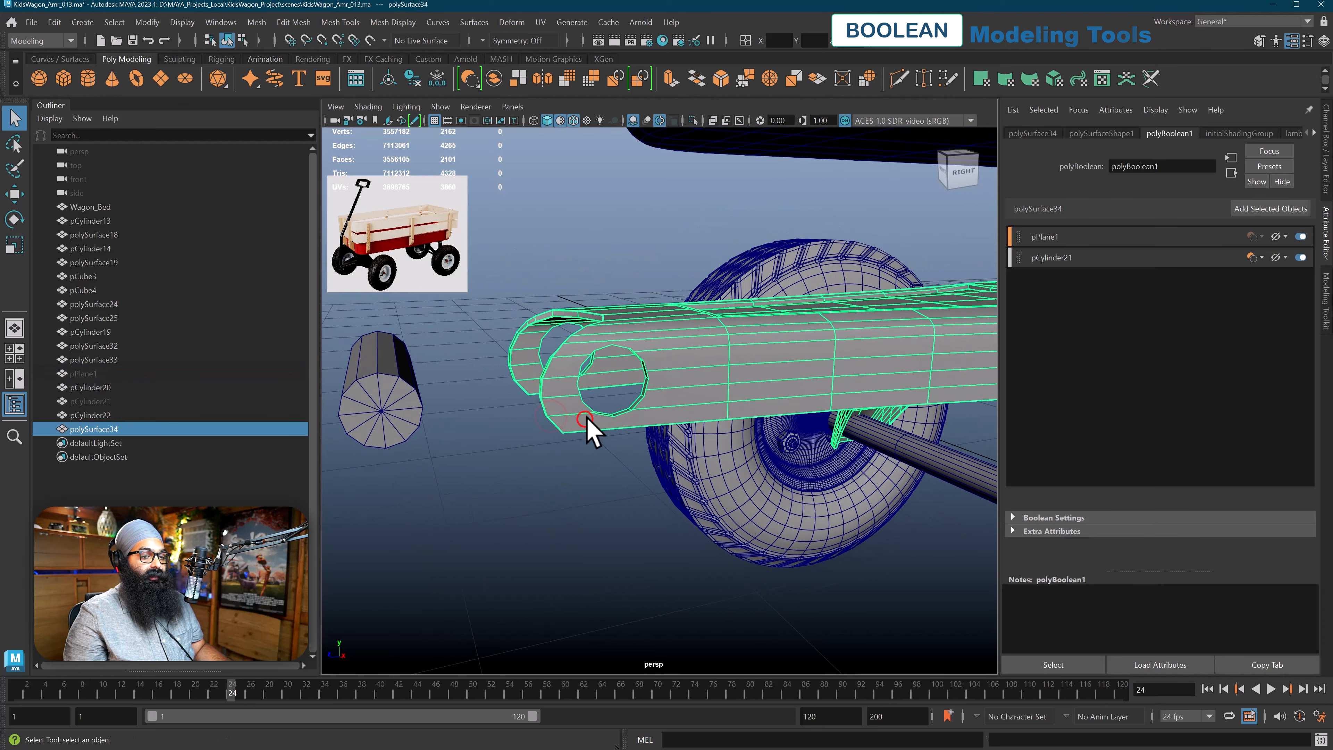
click(55, 22)
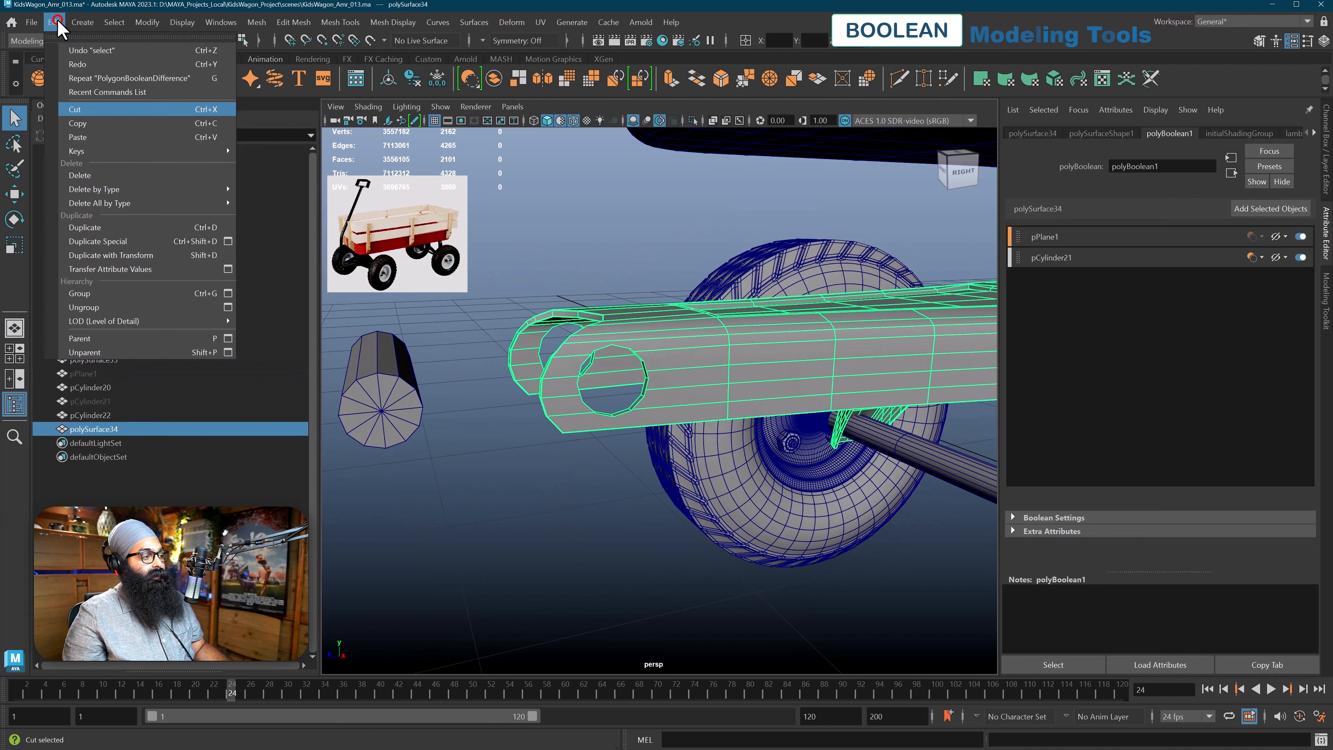
mouse_move(157, 189)
click(263, 190)
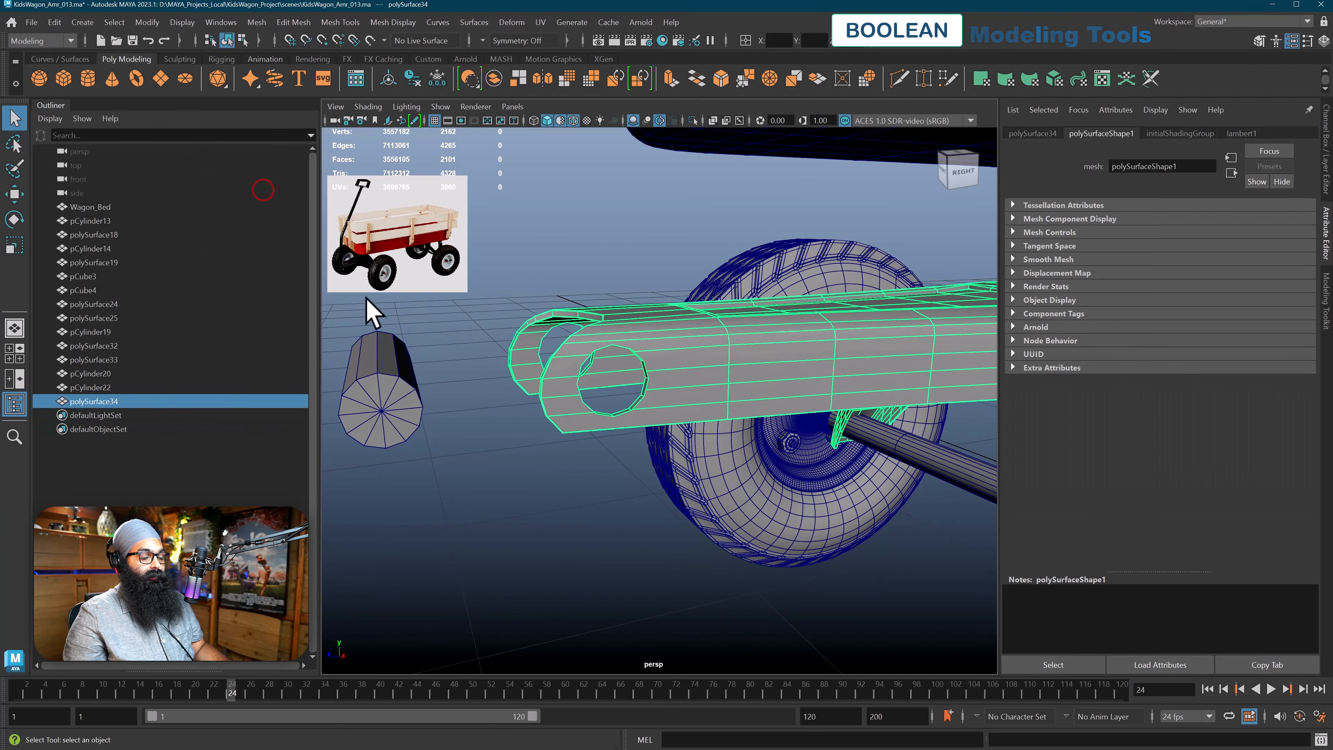
Switch the steering arm to vertex selection and select a vertex on the upper rim of the bolt hole
click(534, 473)
alt+drag(536, 470, 605, 426)
scroll(550, 466, up, 8)
right_drag(589, 363, 541, 358)
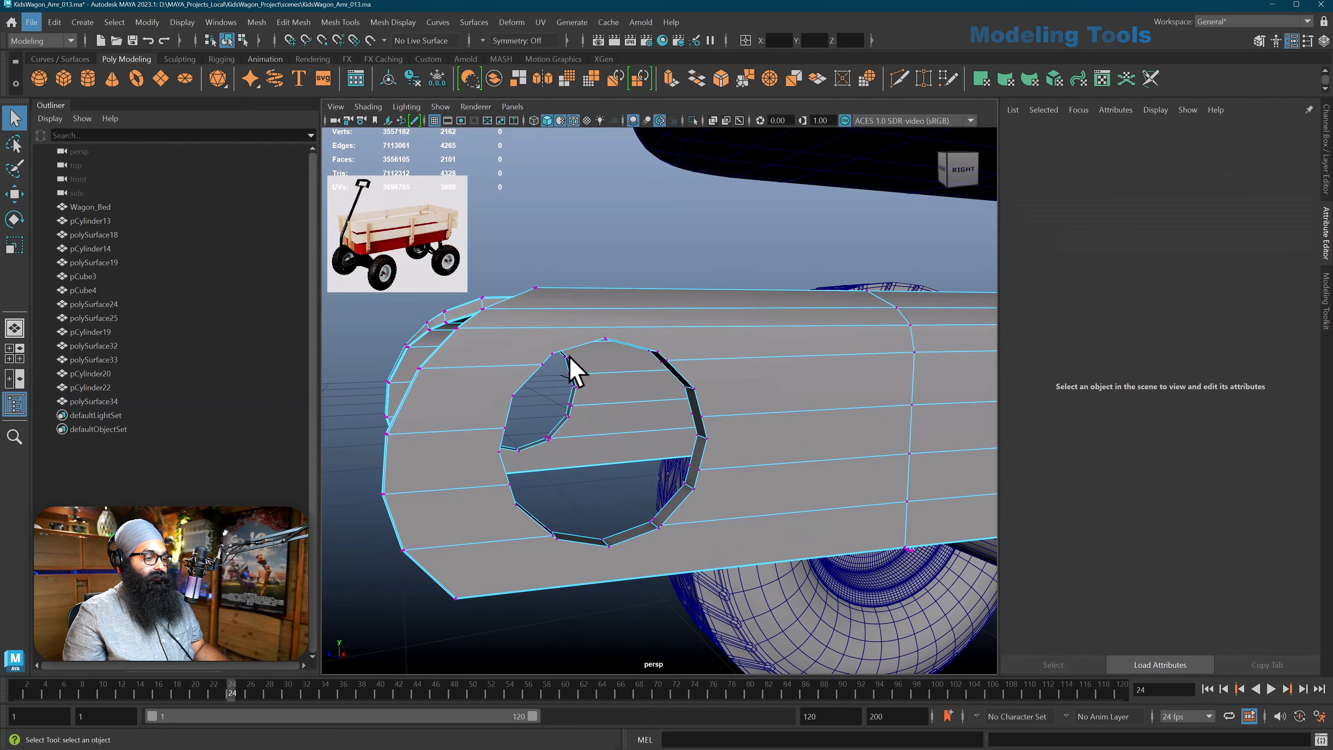
click(557, 364)
Examine the vertices and edges around the bolt hole in the arm tip from several angles
scroll(558, 367, down, 10)
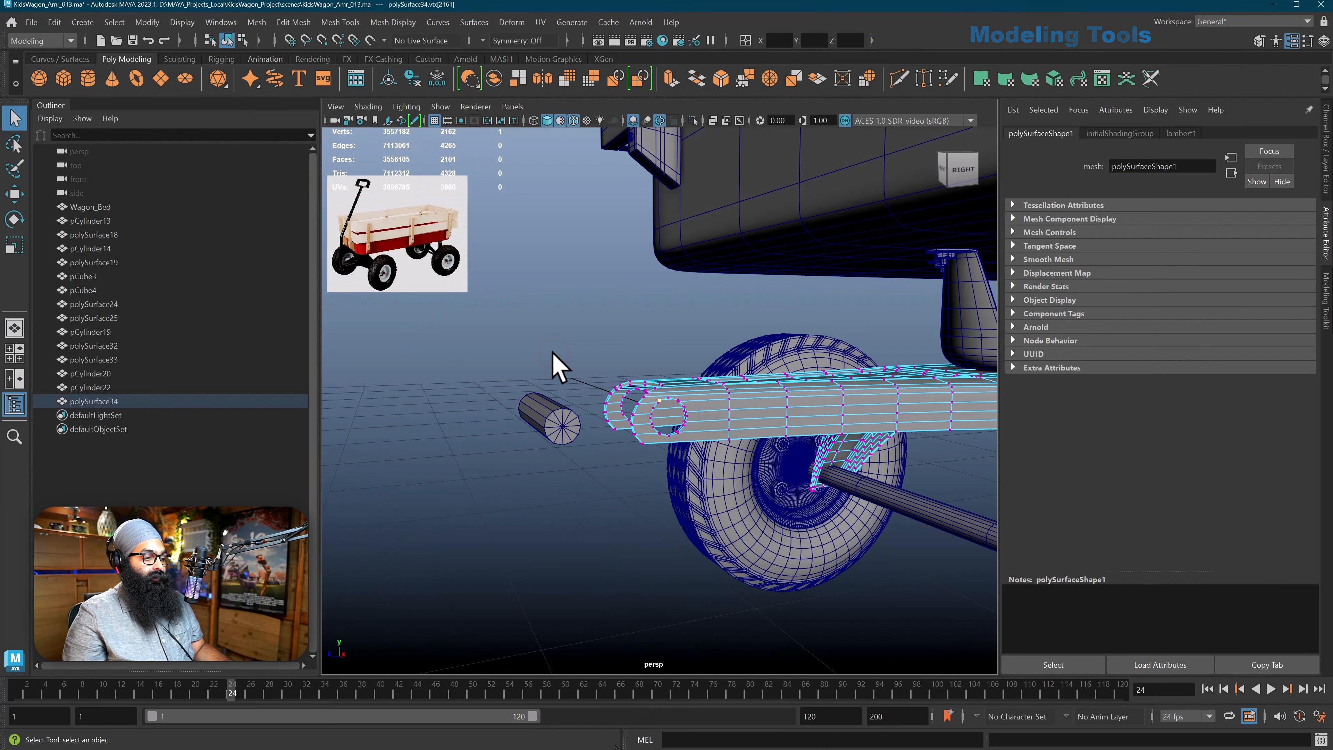
scroll(552, 364, up, 15)
scroll(604, 394, down, 8)
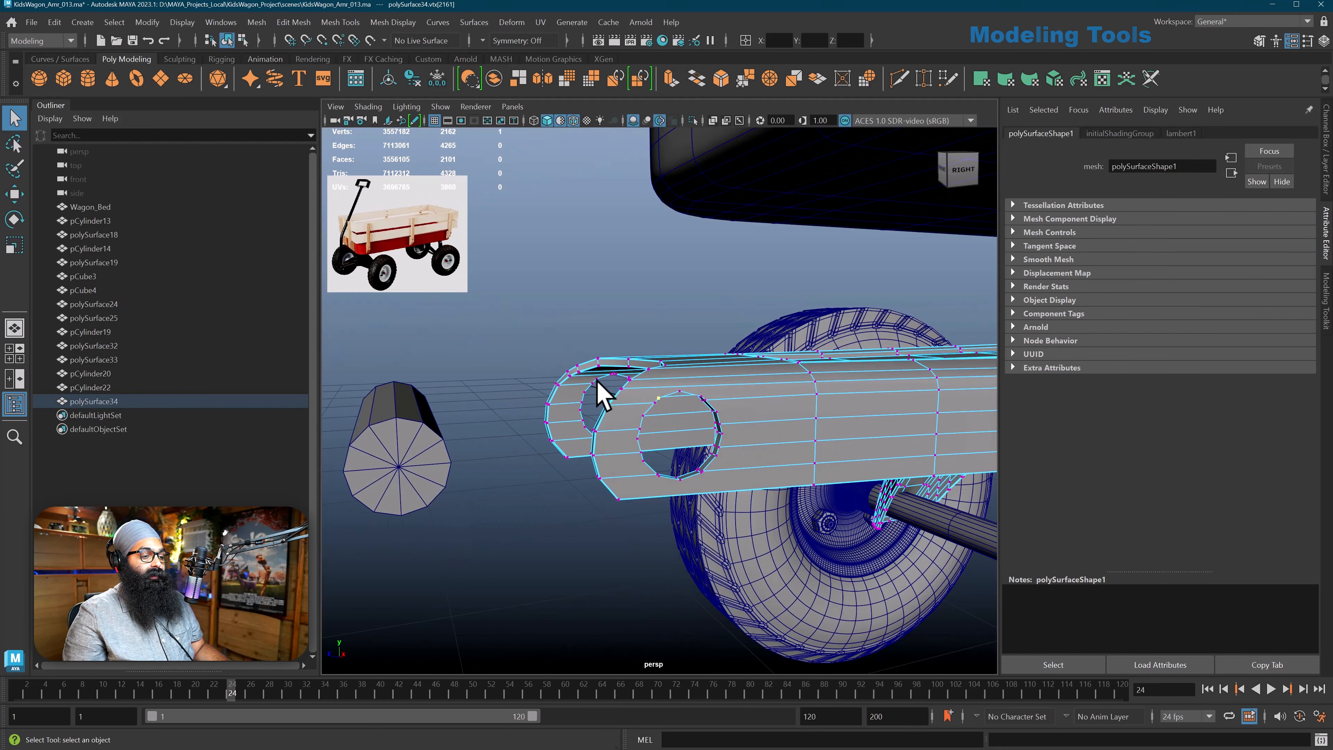
alt+middle_drag(668, 434, 628, 402)
alt+drag(627, 398, 634, 408)
alt+right_drag(620, 398, 643, 410)
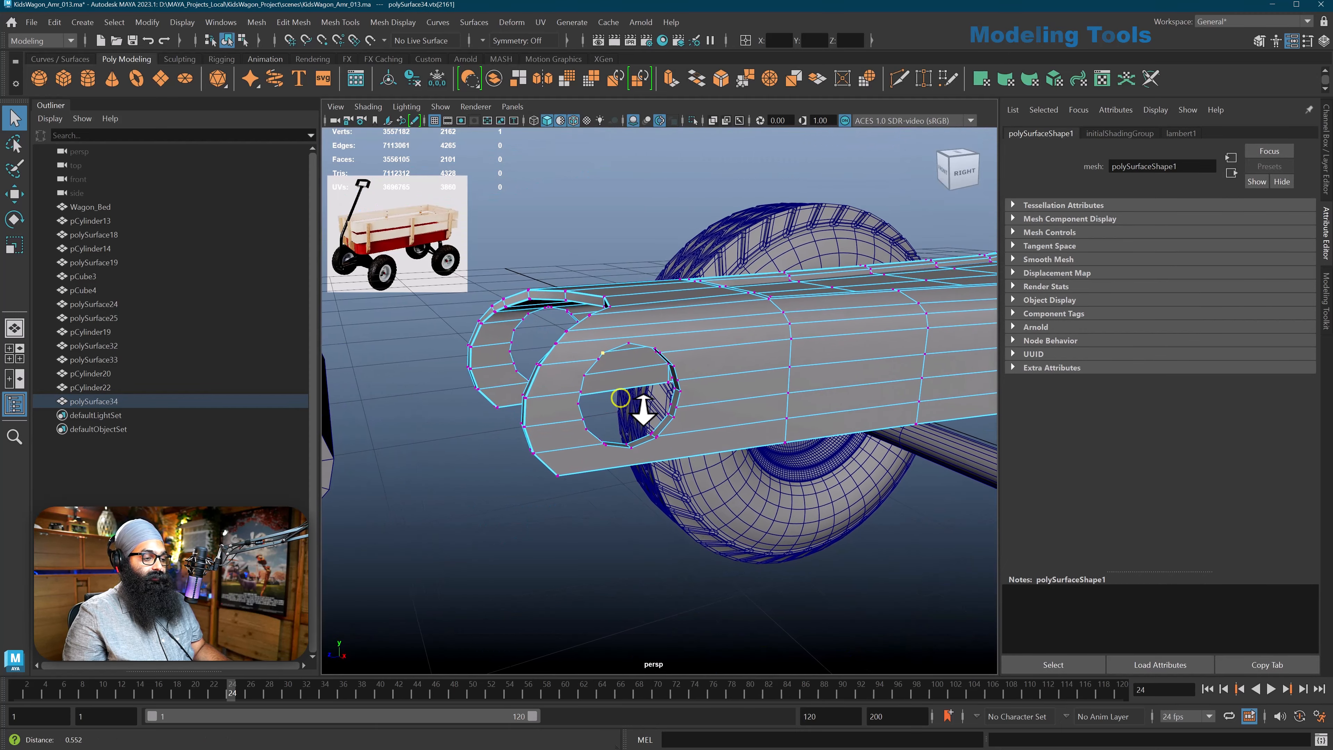
alt+drag(643, 409, 639, 376)
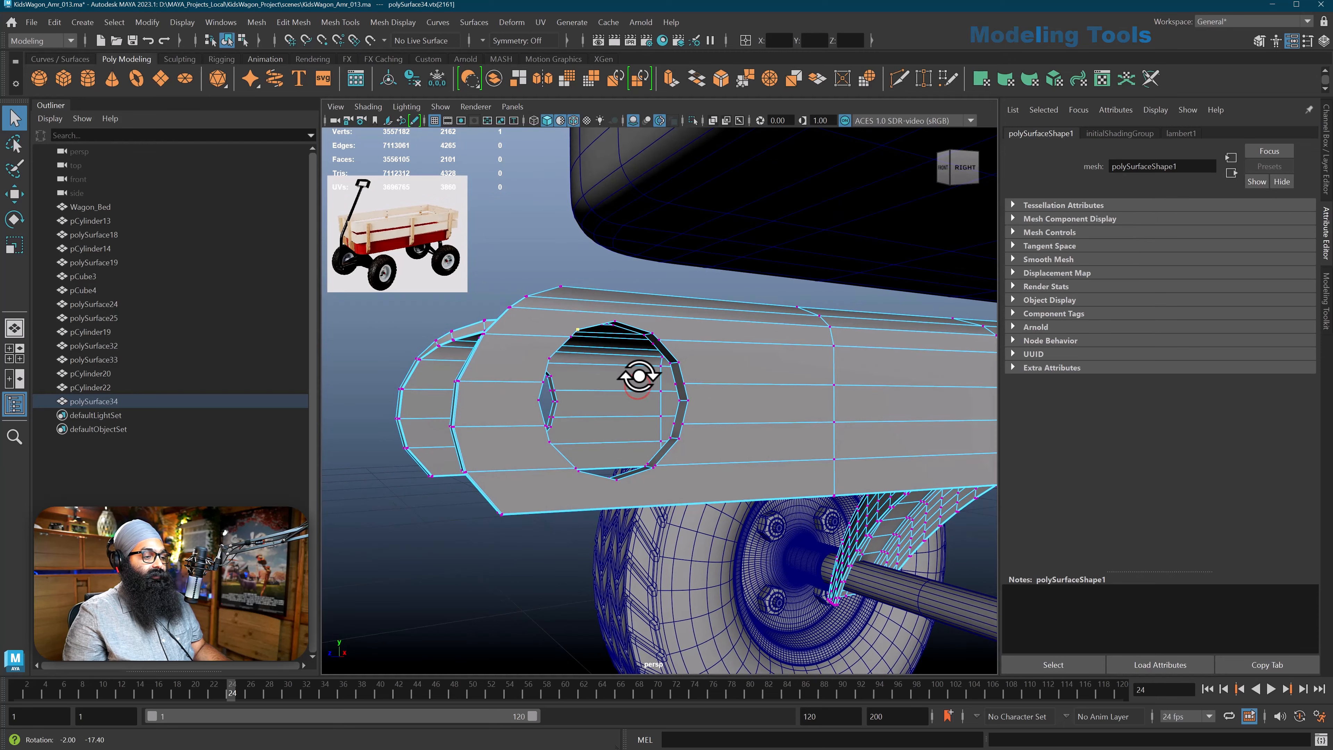
Use Target Weld to merge the stray edge vertex on the hole's upper front rim into the adjacent rim corner vertex
click(1258, 41)
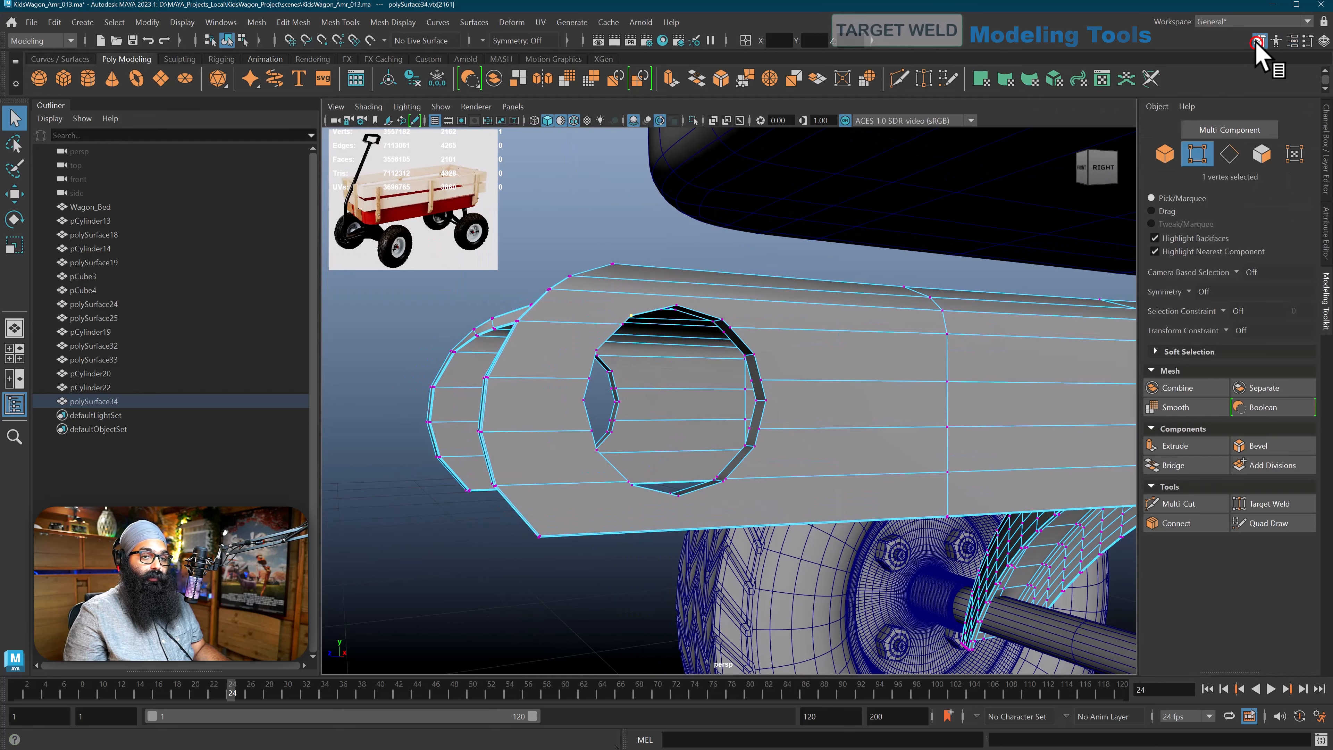
click(1269, 504)
mouse_move(610, 333)
alt+mouse_down()
mouse_move(596, 333)
mouse_move(625, 346)
mouse_move(595, 339)
alt+mouse_up()
alt+middle_drag(616, 350, 621, 309)
alt+right_drag(621, 309, 640, 319)
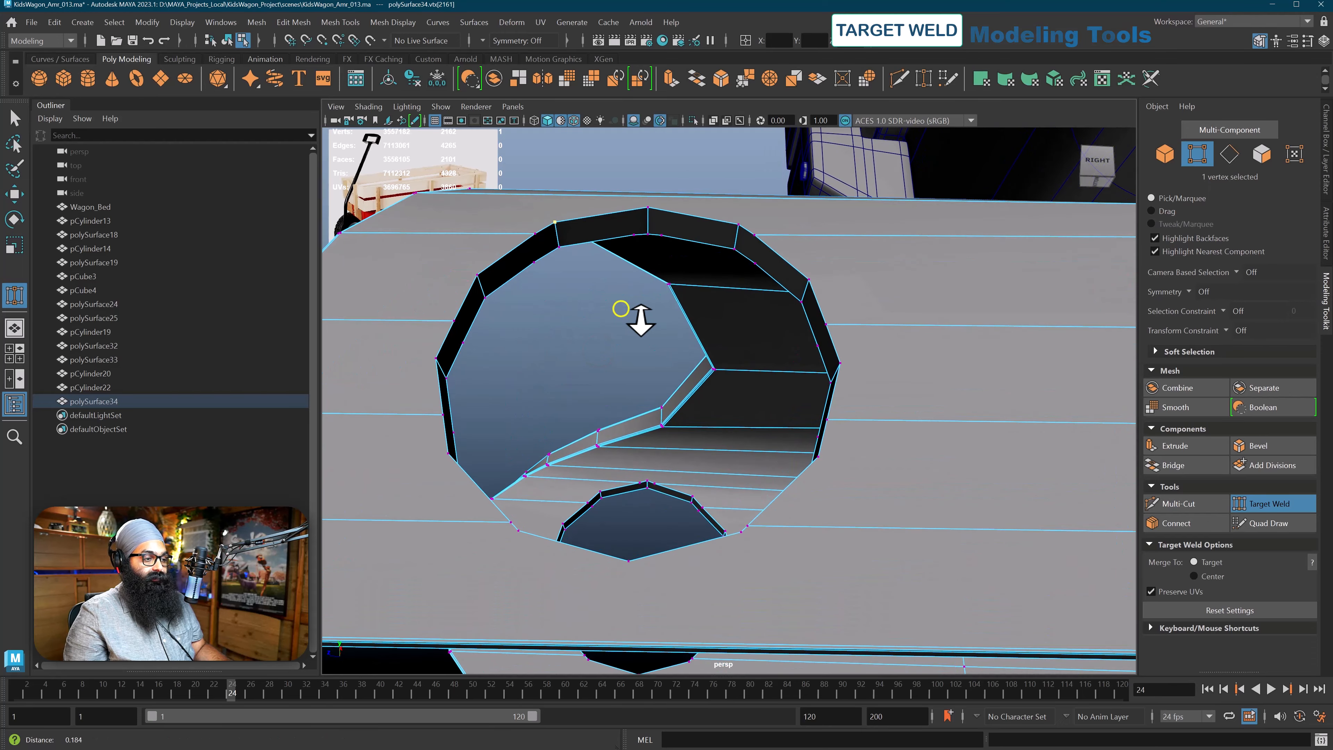
alt+middle_drag(588, 228, 643, 326)
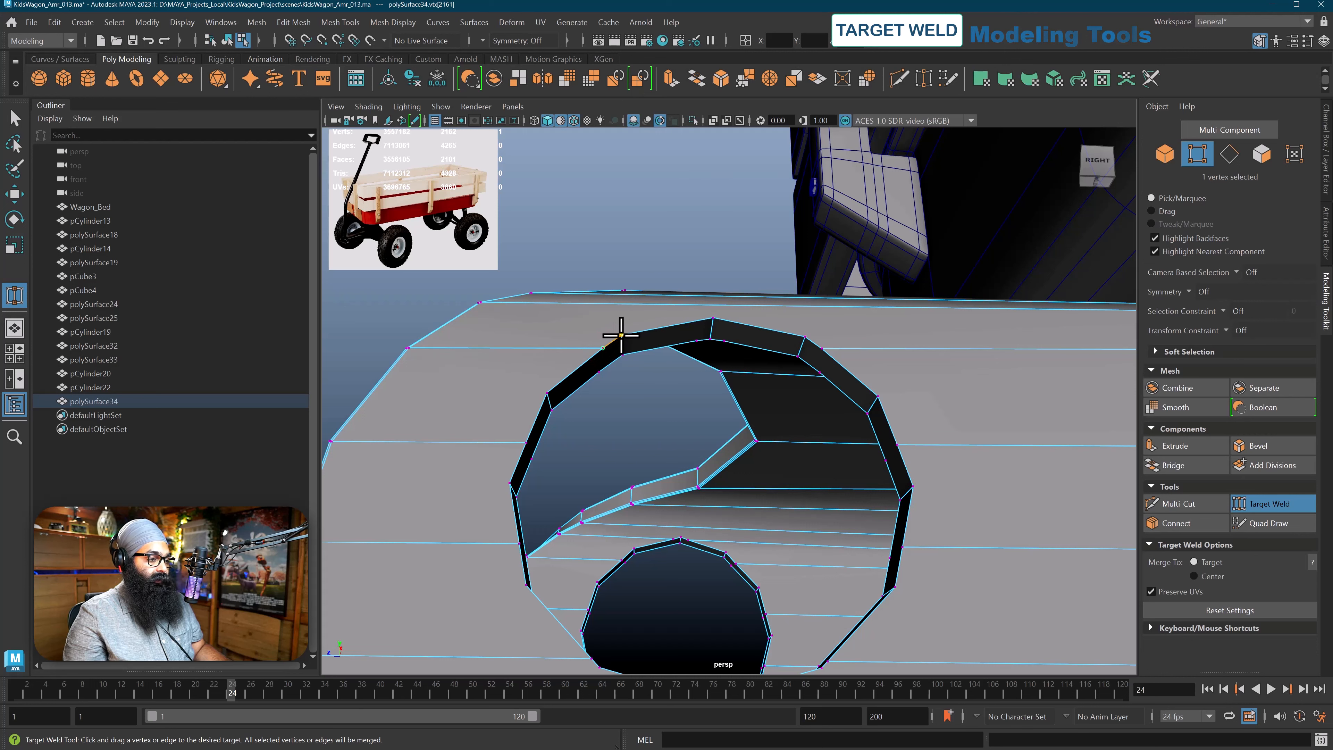
drag(625, 334, 625, 334)
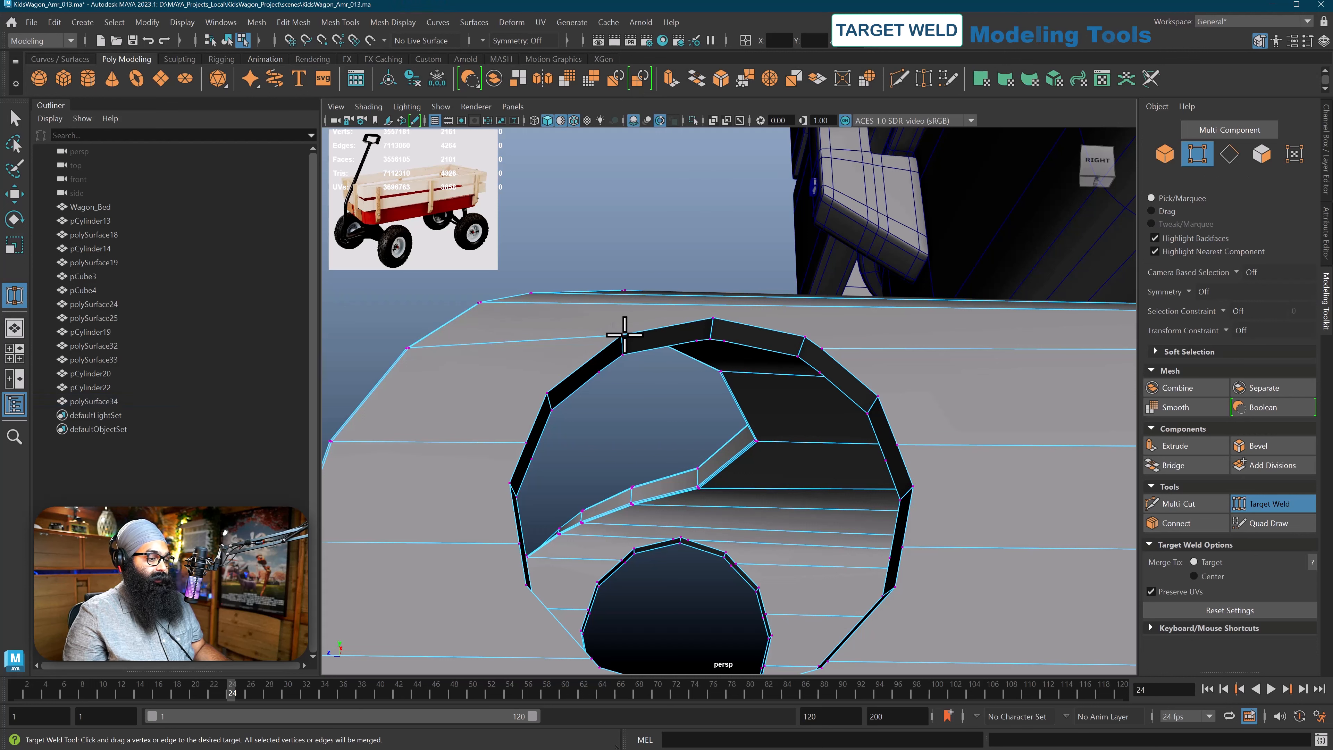
alt+drag(608, 381, 604, 381)
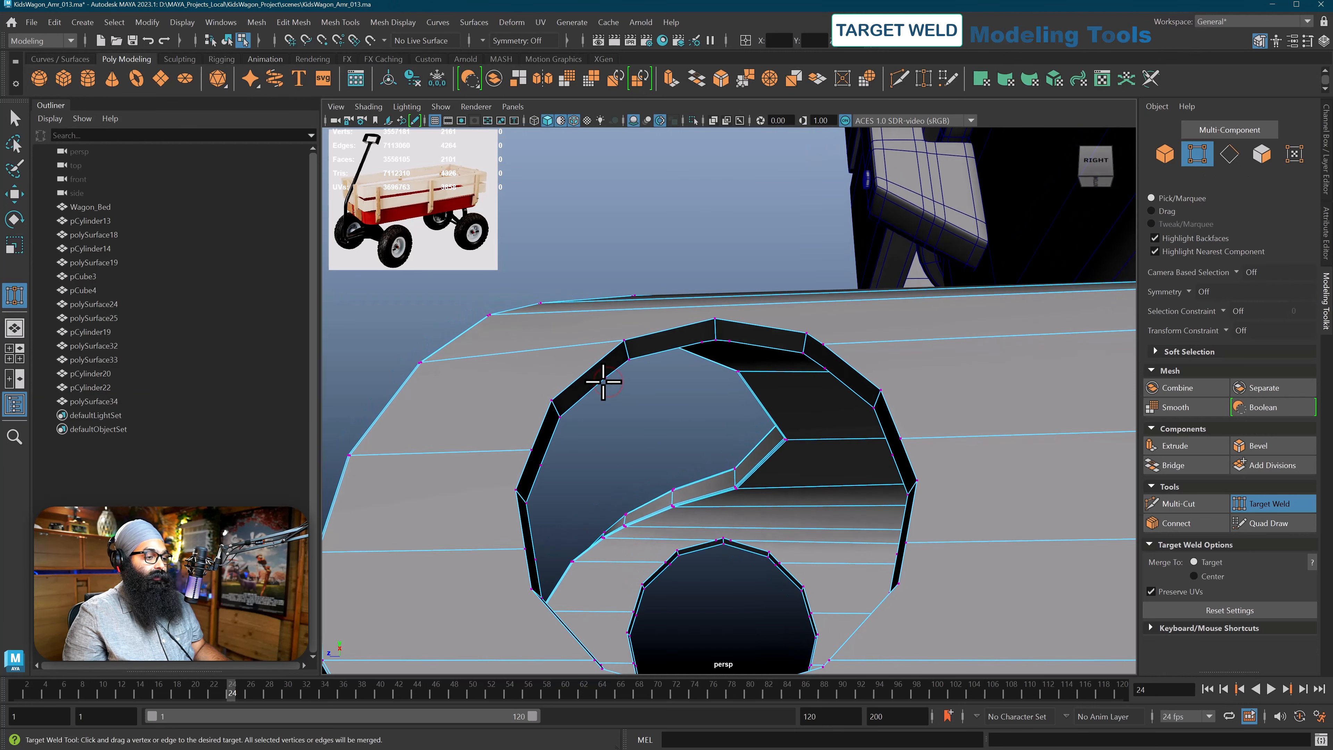